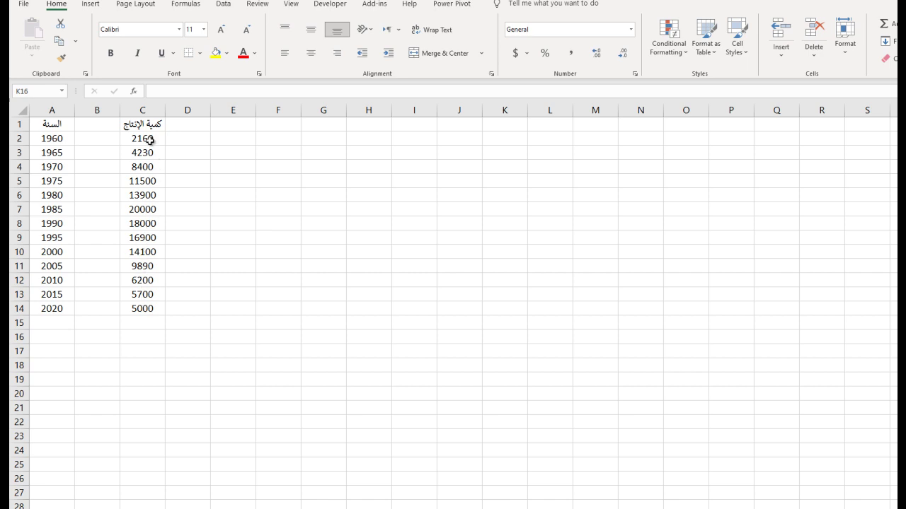
Insert a smooth-line scatter chart of the production values, then delete it
left_click_drag(150, 141, 141, 303)
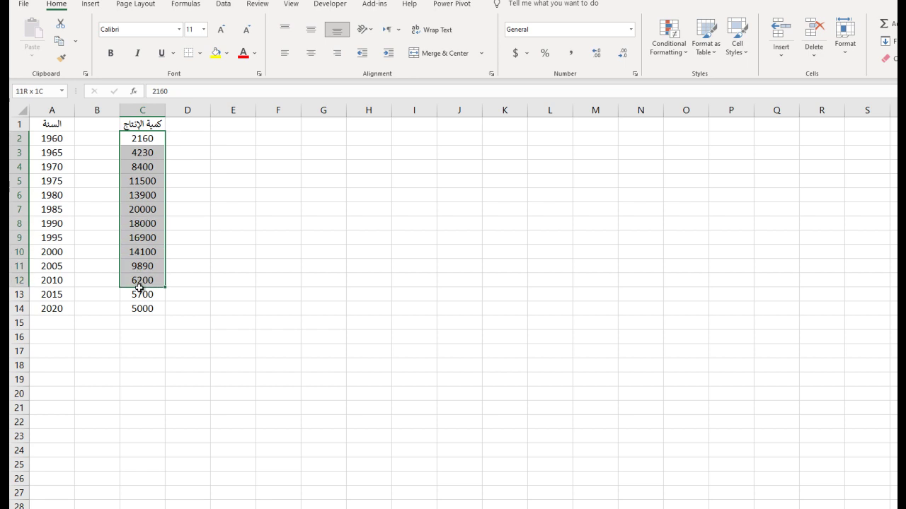
left_click(90, 4)
left_click(447, 57)
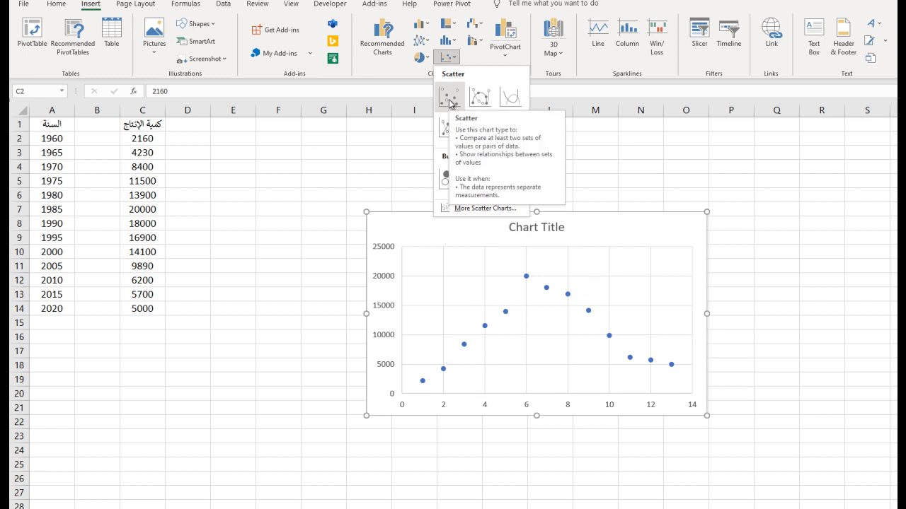
left_click(511, 103)
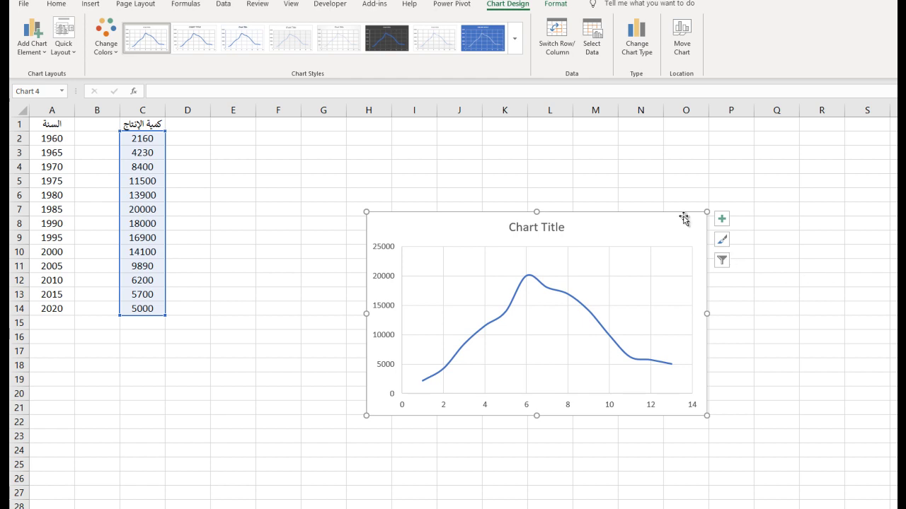
key("Delete")
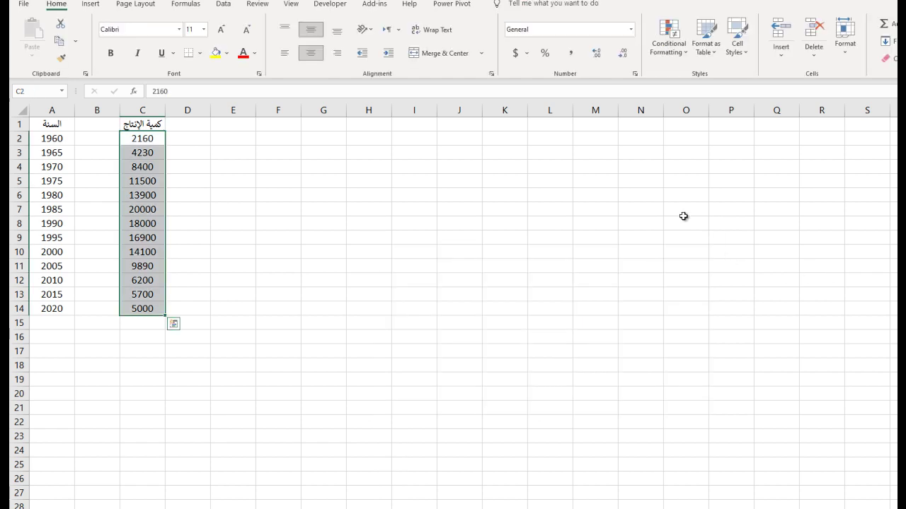
Enter =A2-1960 in B2, fill it down to B14, and select B2:C14
left_click(100, 143)
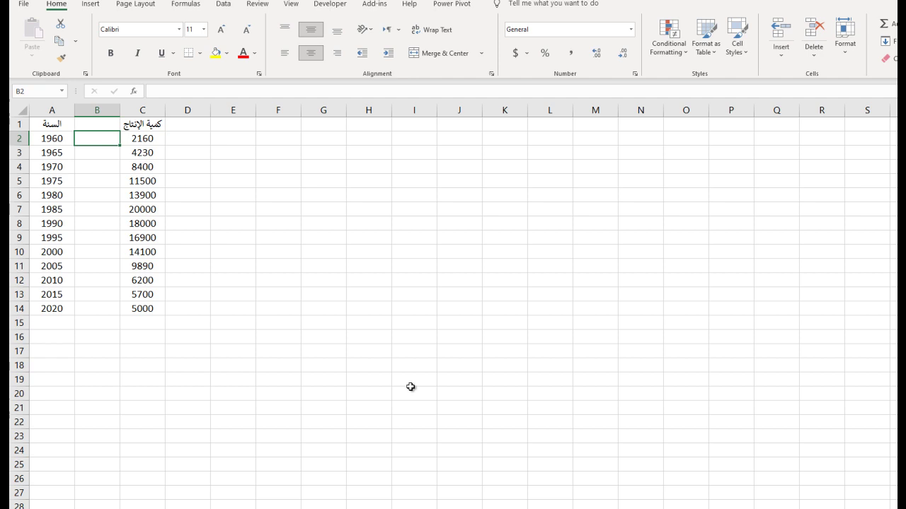
type("=")
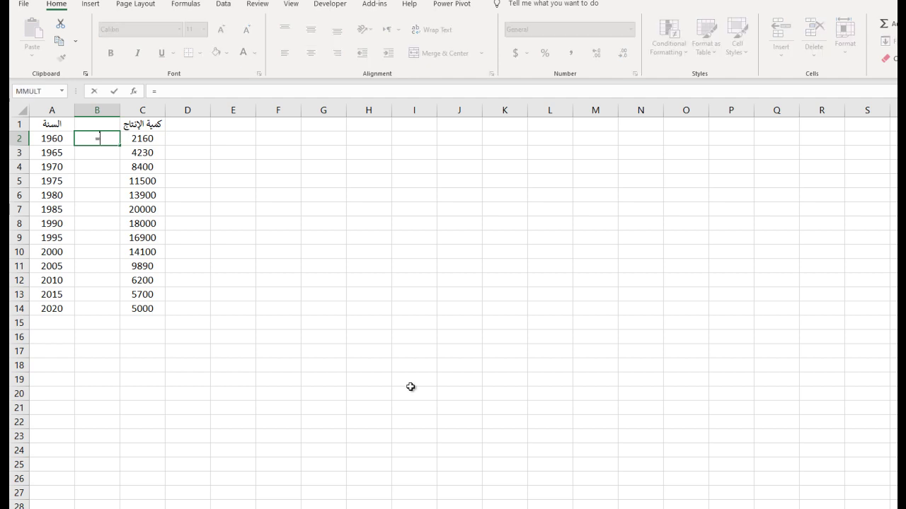
left_click(56, 141)
type("-")
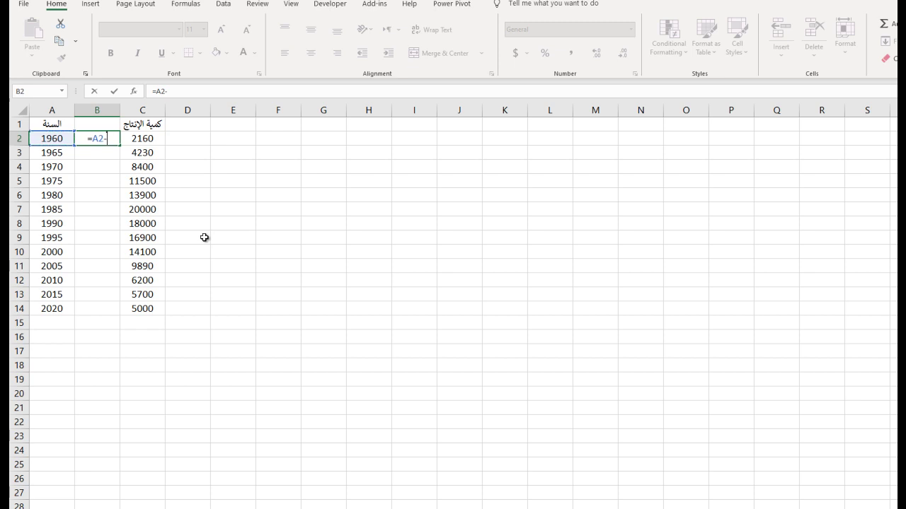
type("1960")
key("Return")
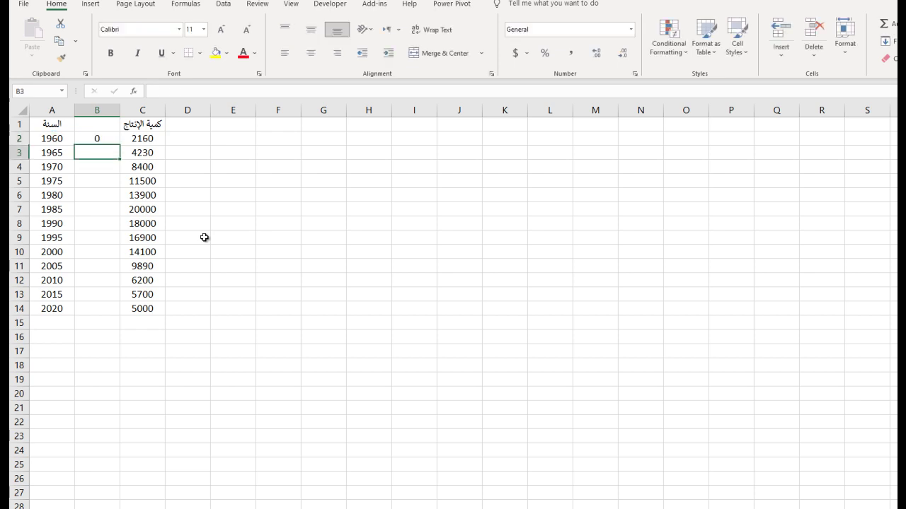
left_click(111, 139)
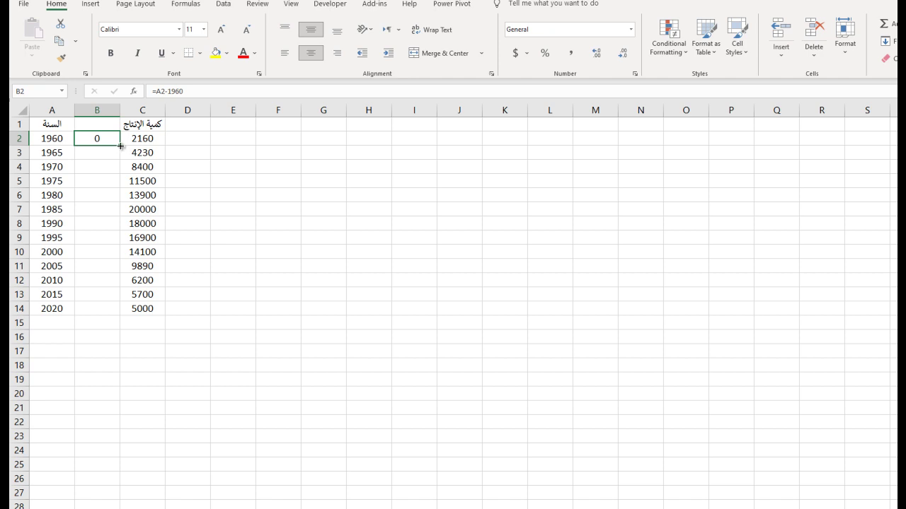
double_click(121, 146)
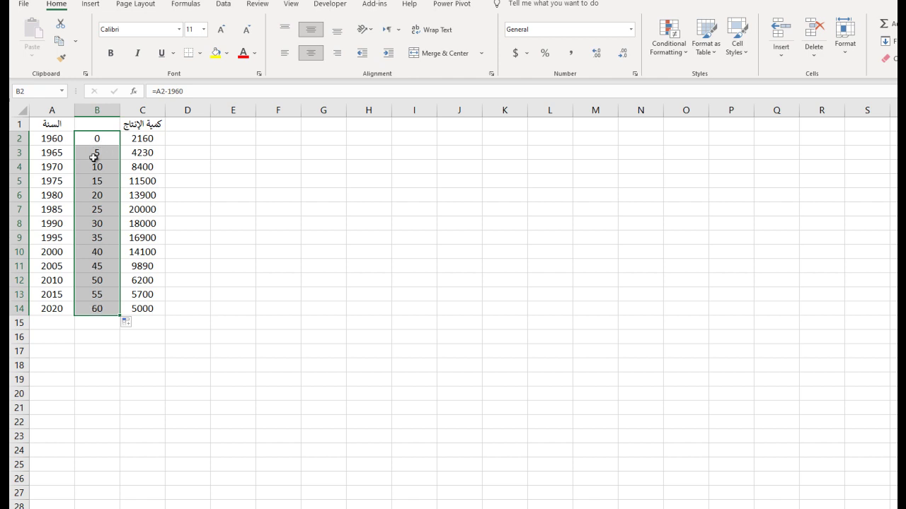
mouse_move(93, 141)
left_mouse_down()
mouse_move(126, 146)
mouse_move(135, 303)
left_mouse_up()
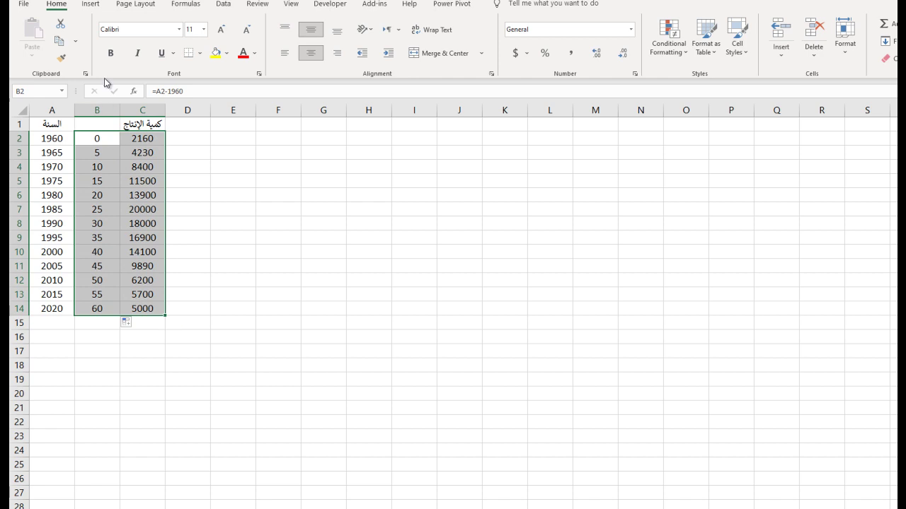
Insert a plain scatter chart of the selected data and nudge it up and right
left_click(92, 5)
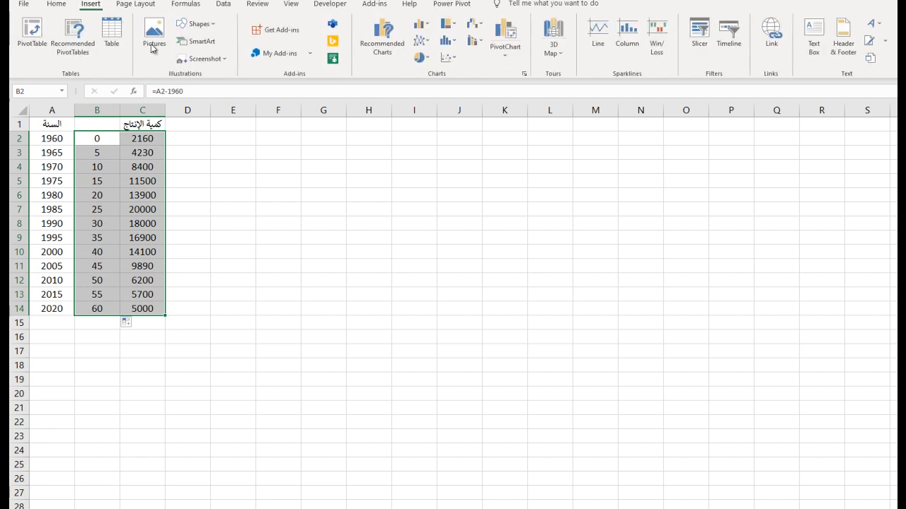
left_click(448, 57)
left_click(450, 99)
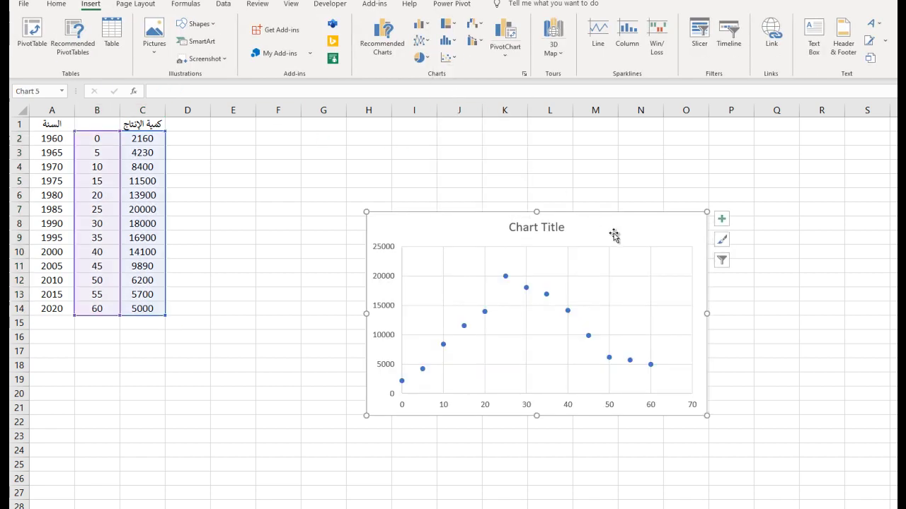
left_click_drag(673, 234, 681, 200)
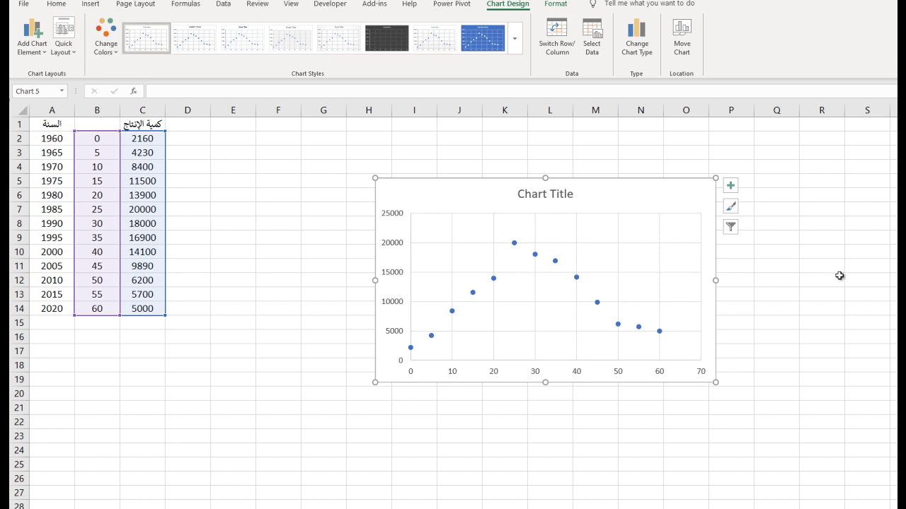
Add a linear trendline showing its equation and R², with the label moved near the top
left_click(731, 187)
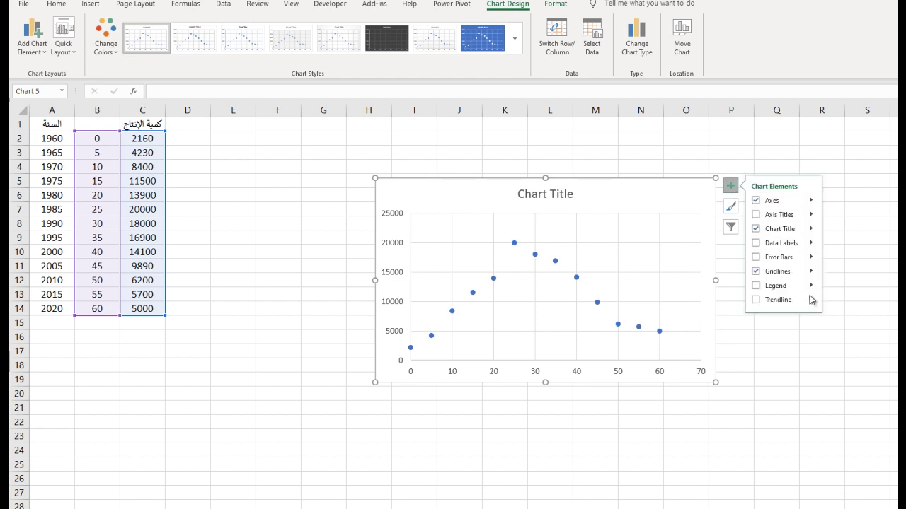
mouse_move(810, 300)
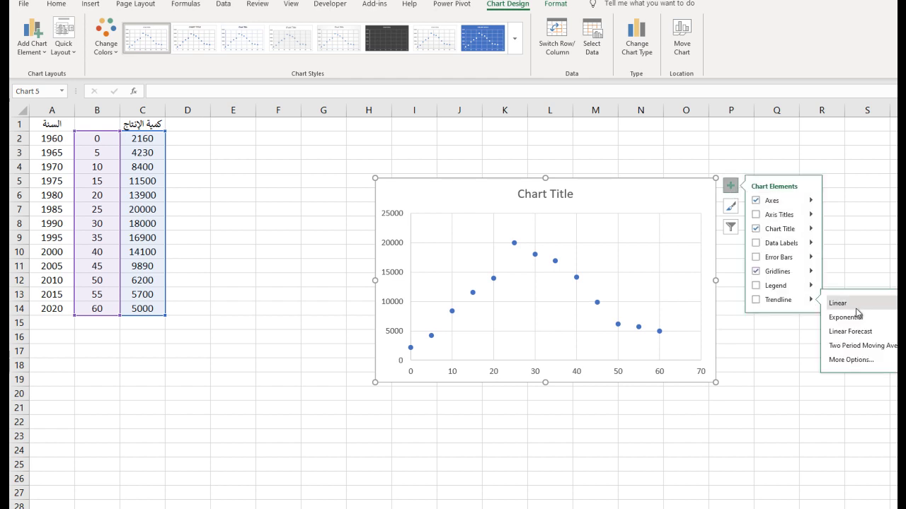
left_click(871, 363)
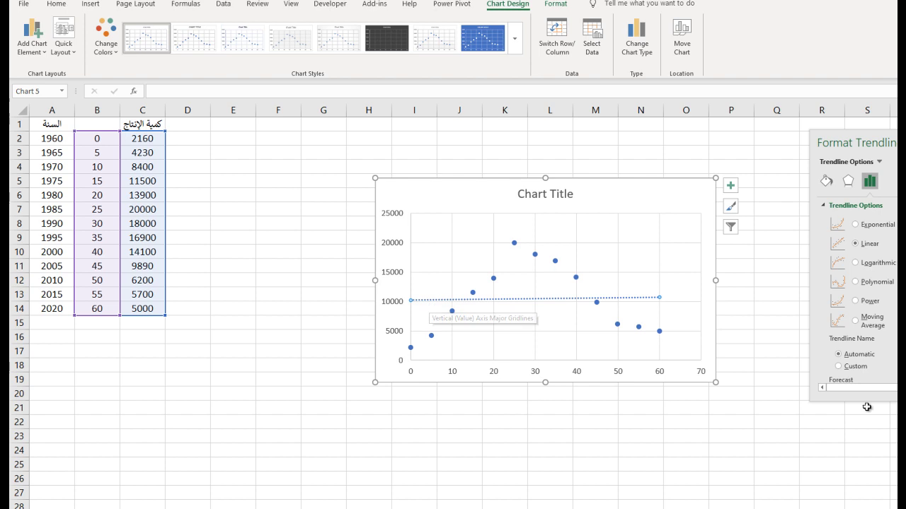
scroll(856, 283, "down", 1)
scroll(856, 283, "down", 1)
scroll(856, 283, "down", 1)
scroll(856, 283, "down", 1)
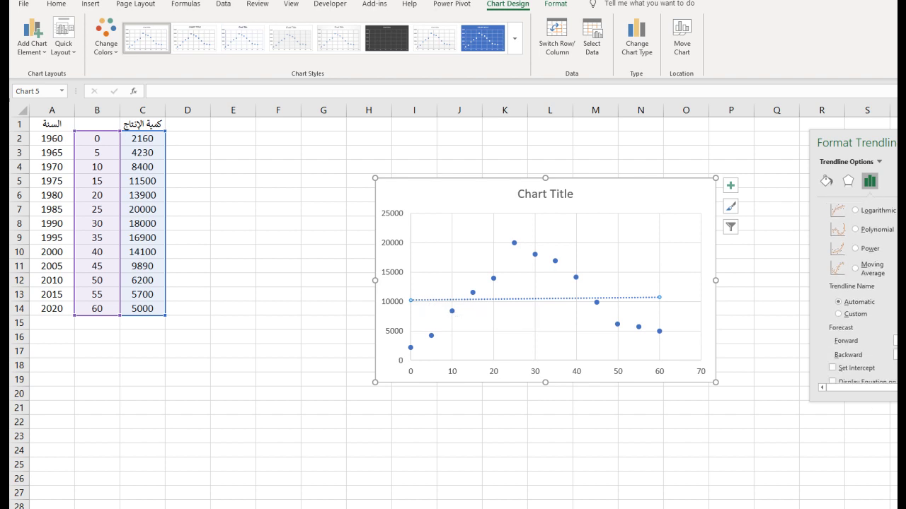
scroll(856, 283, "down", 1)
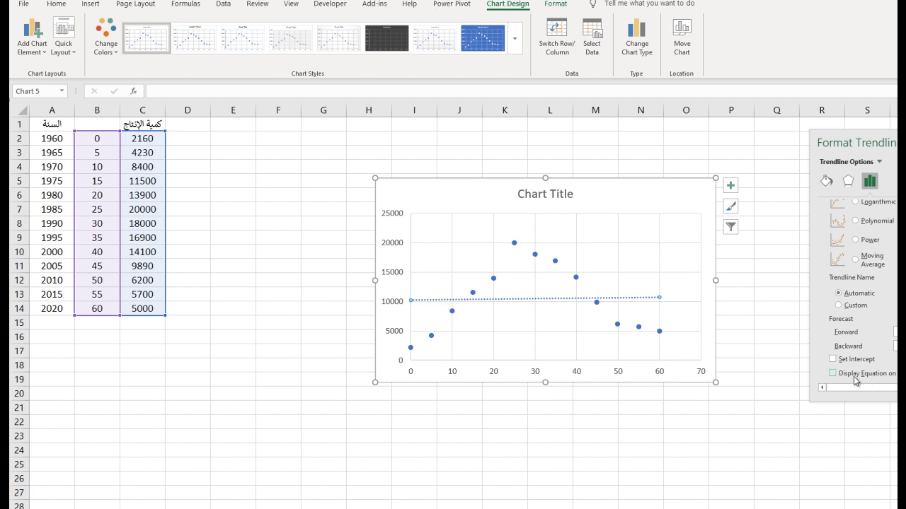
left_click(833, 375)
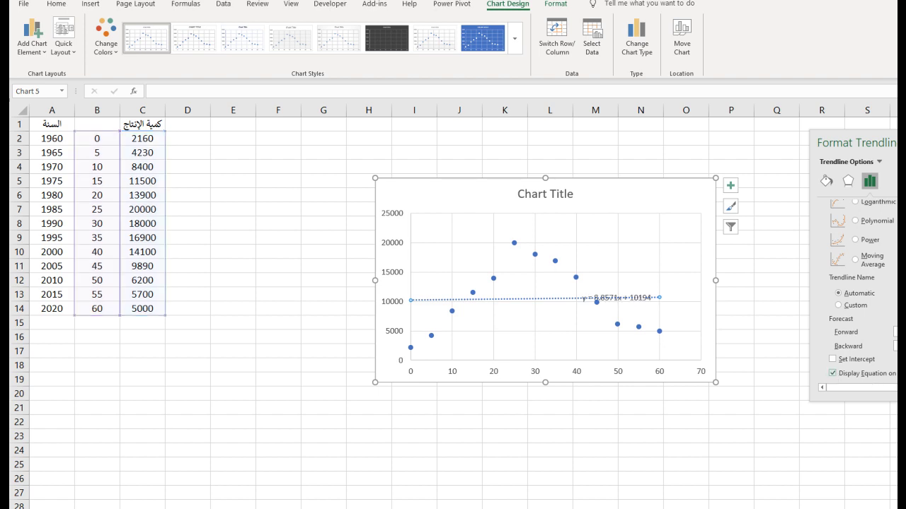
scroll(892, 381, "down", 1)
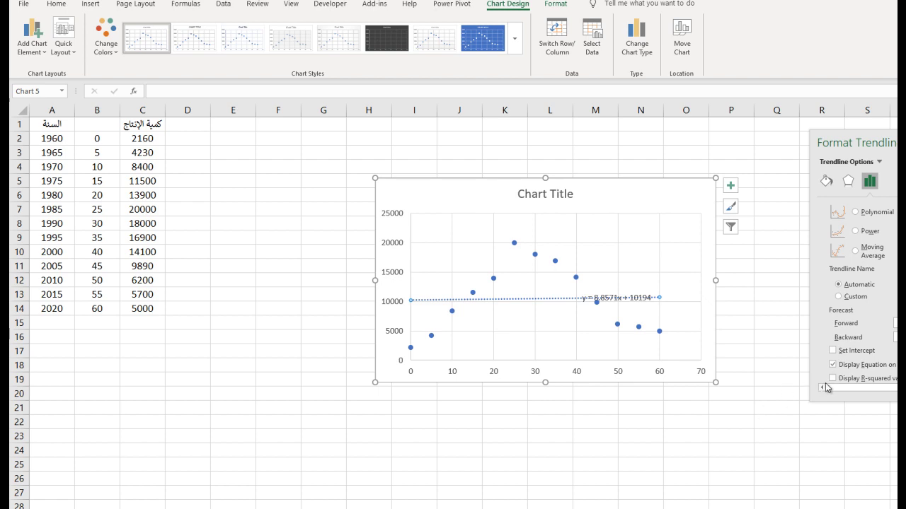
left_click(832, 379)
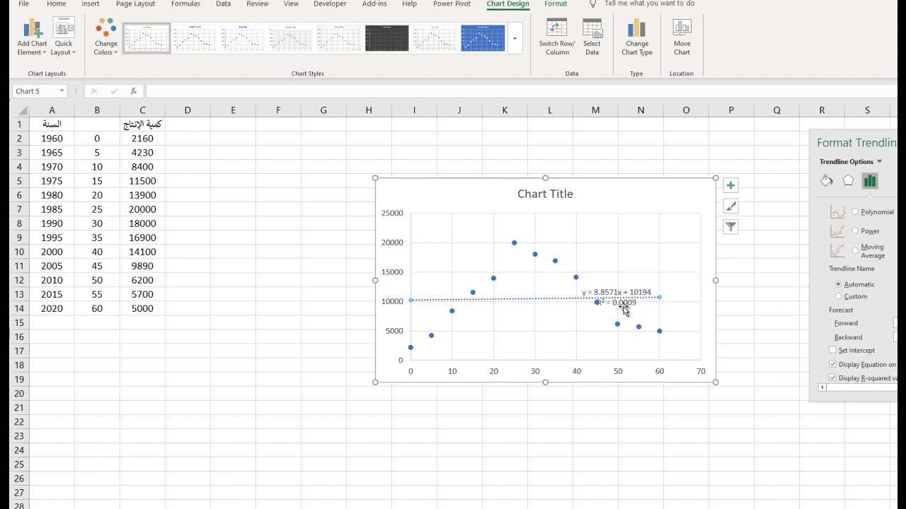
left_click_drag(625, 304, 631, 242)
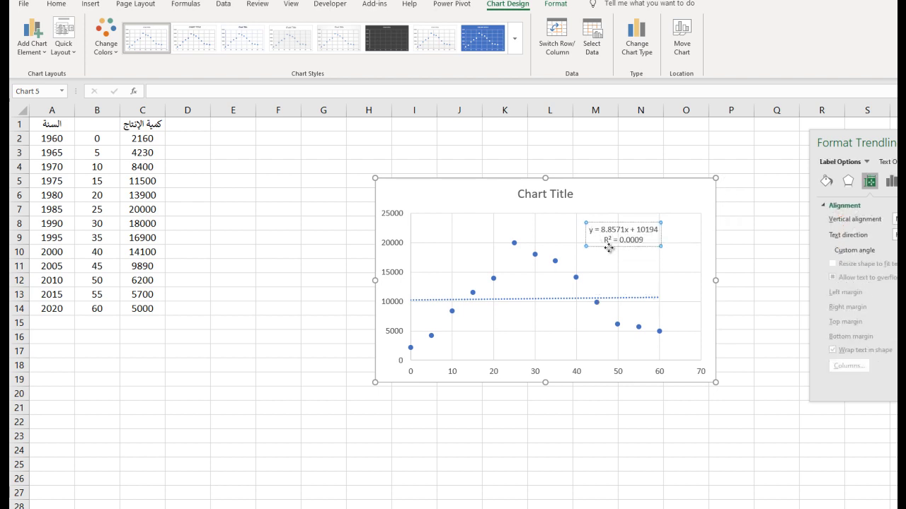
Enlarge the trendline label's text to font size 12
key("ctrl+a")
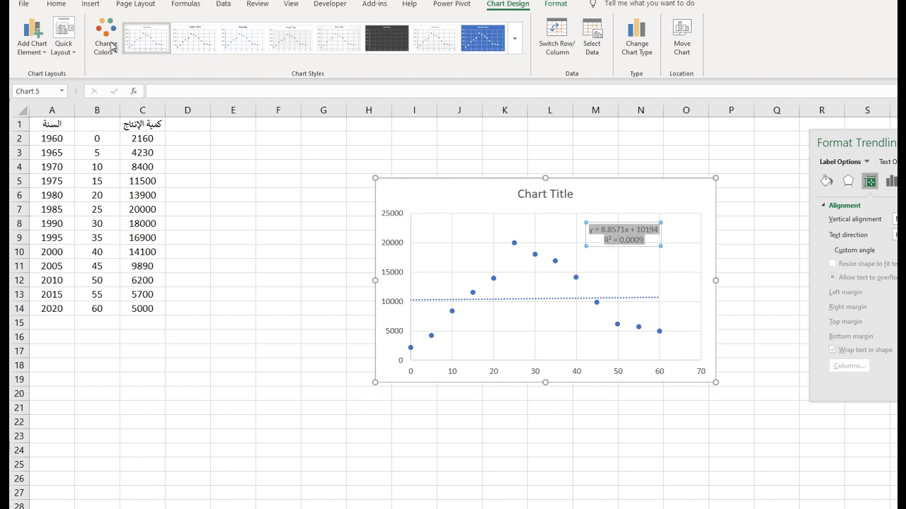
left_click(61, 6)
left_click(221, 29)
left_click(221, 29)
left_click(221, 29)
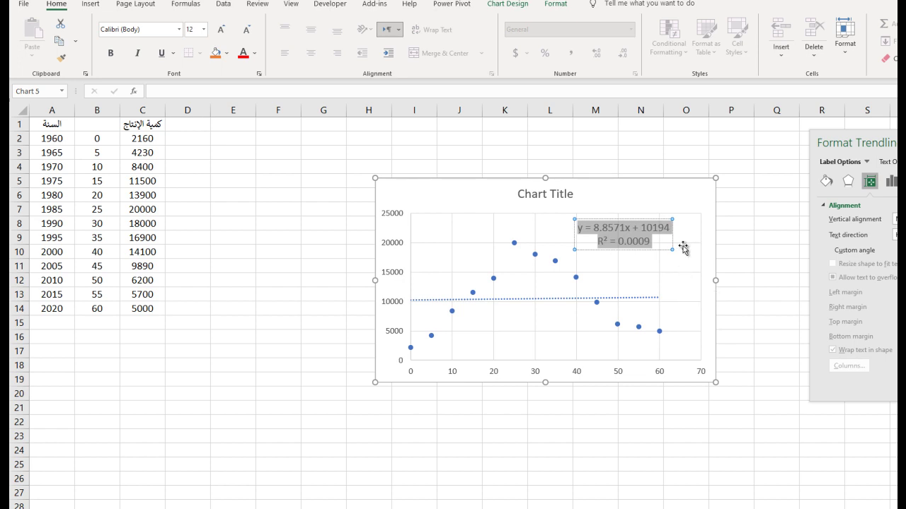
Delete the equation and R² label, leaving the linear trendline
left_click(658, 253)
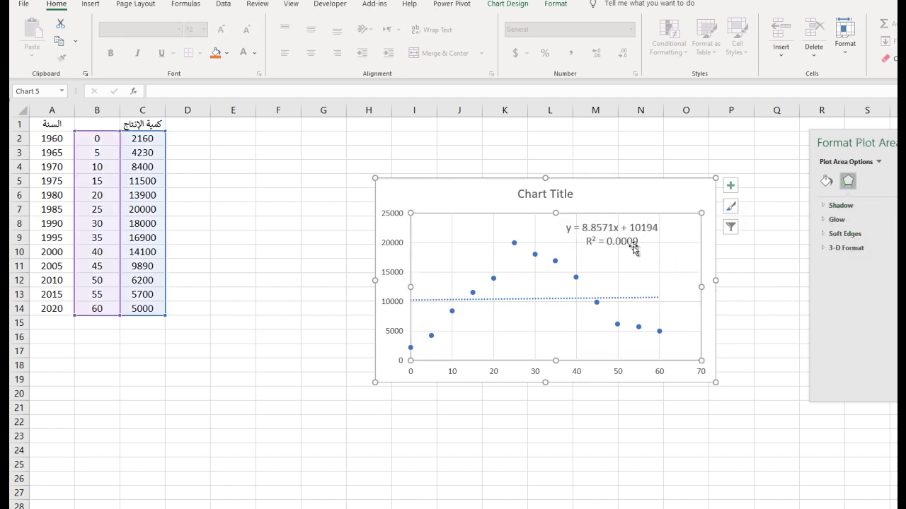
left_click(630, 244)
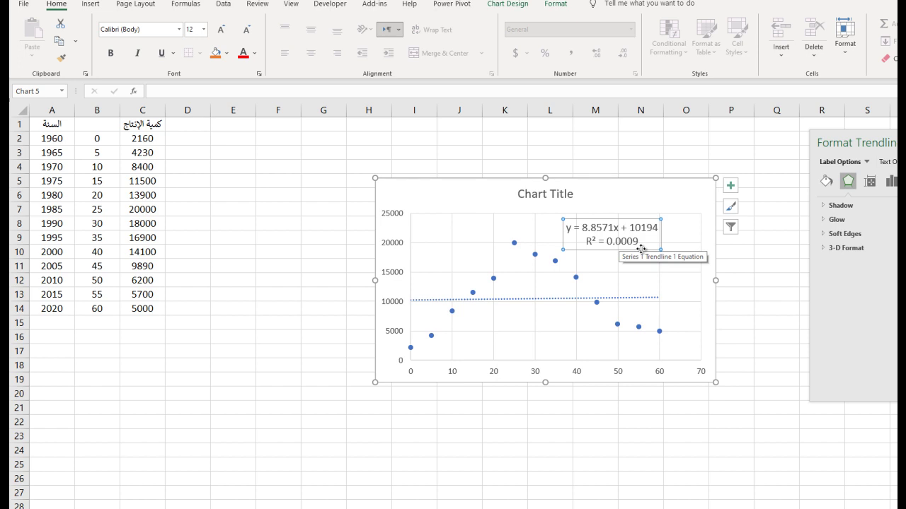
key("Delete")
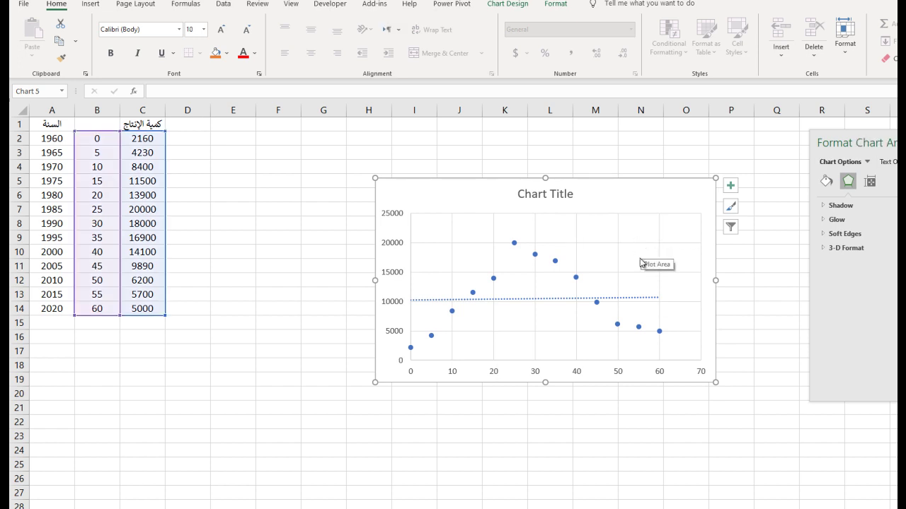
left_click(642, 300)
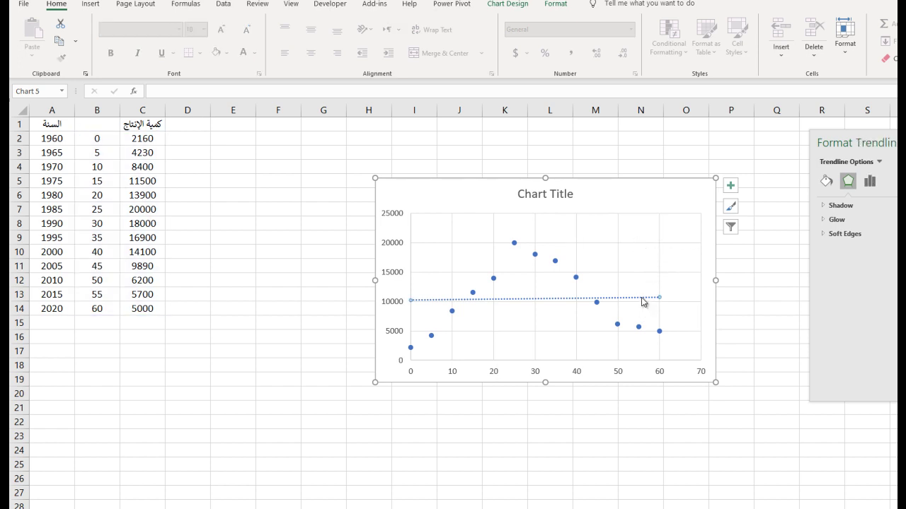
Replace the trendline, try a logarithmic fit, and dismiss the zero-values warning
key("Delete")
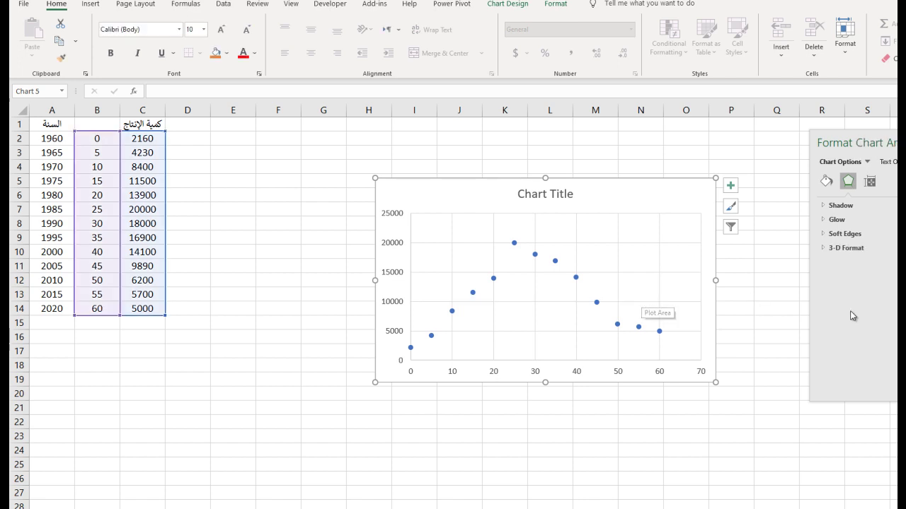
left_click(896, 142)
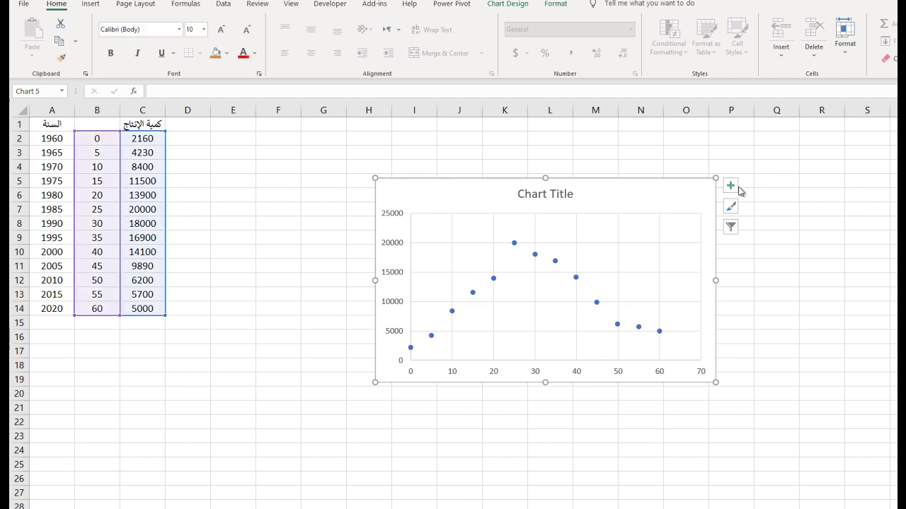
left_click(731, 187)
left_click(810, 301)
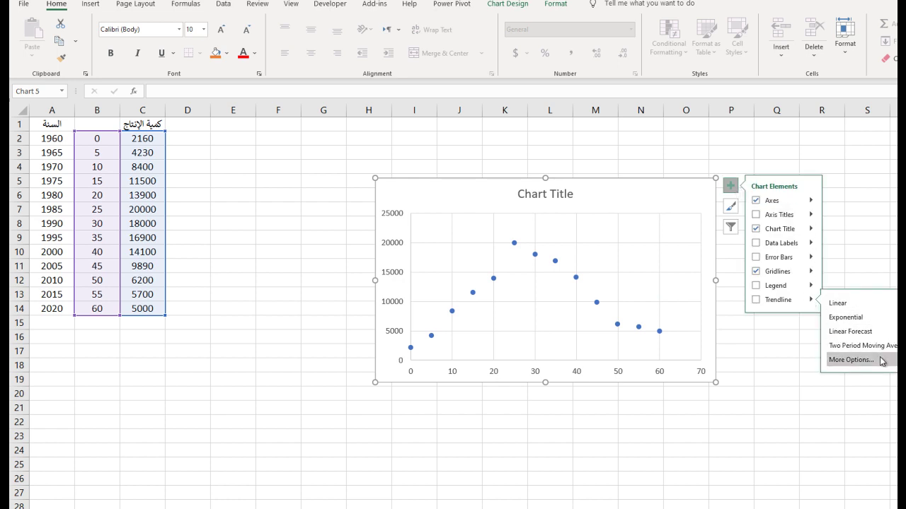
left_click(881, 360)
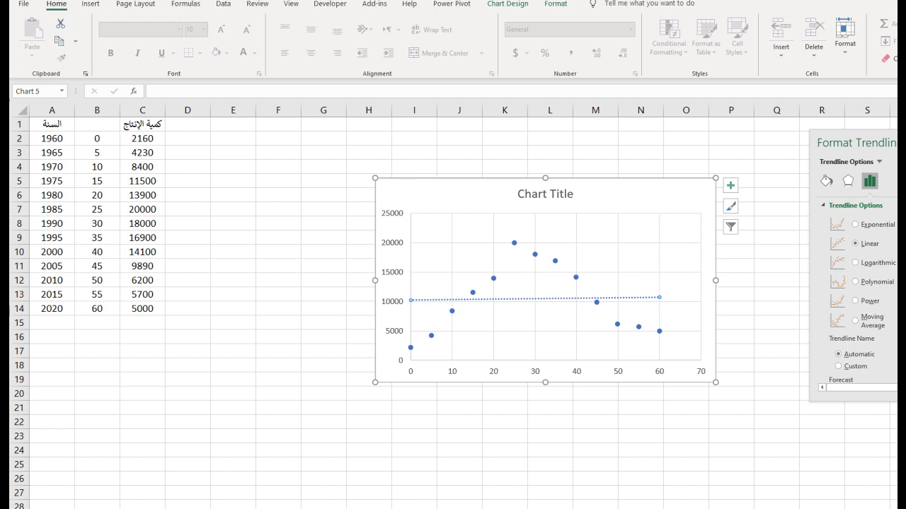
left_click(855, 262)
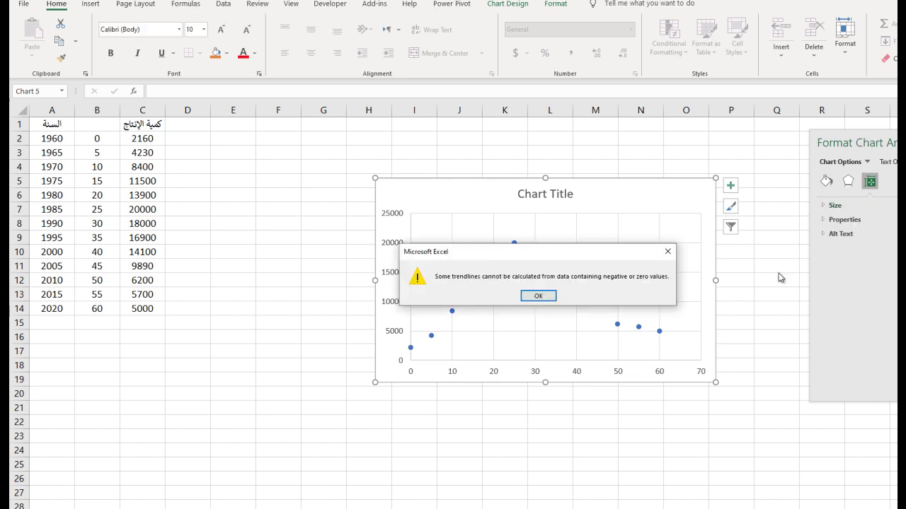
left_click(535, 296)
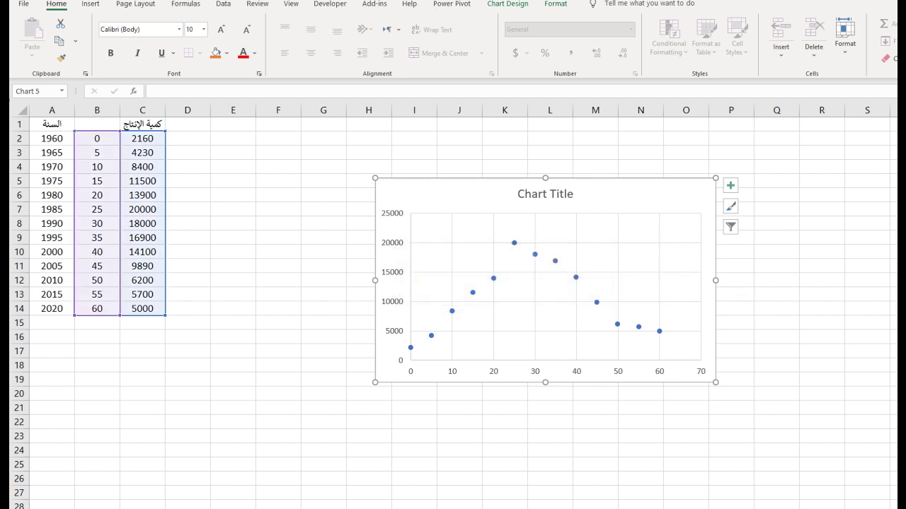
Add a linear trendline again with its Format Trendline options open
left_click(730, 185)
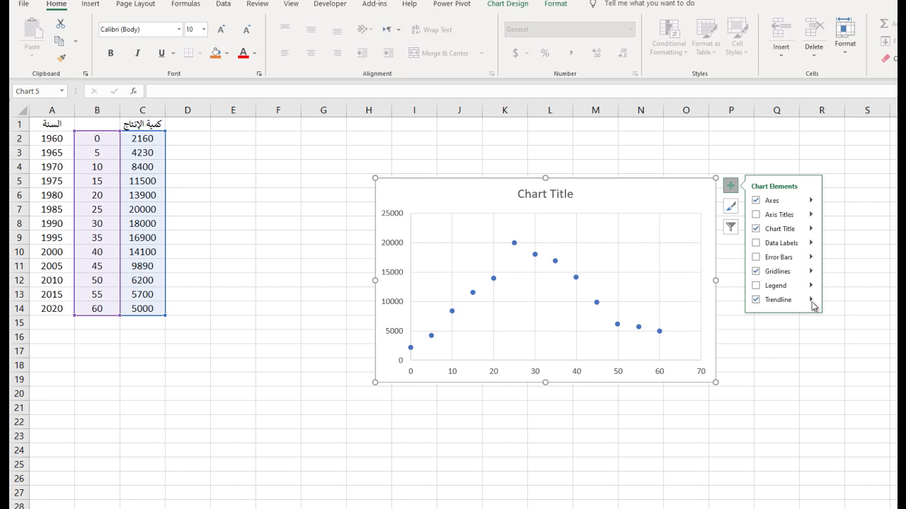
left_click(812, 303)
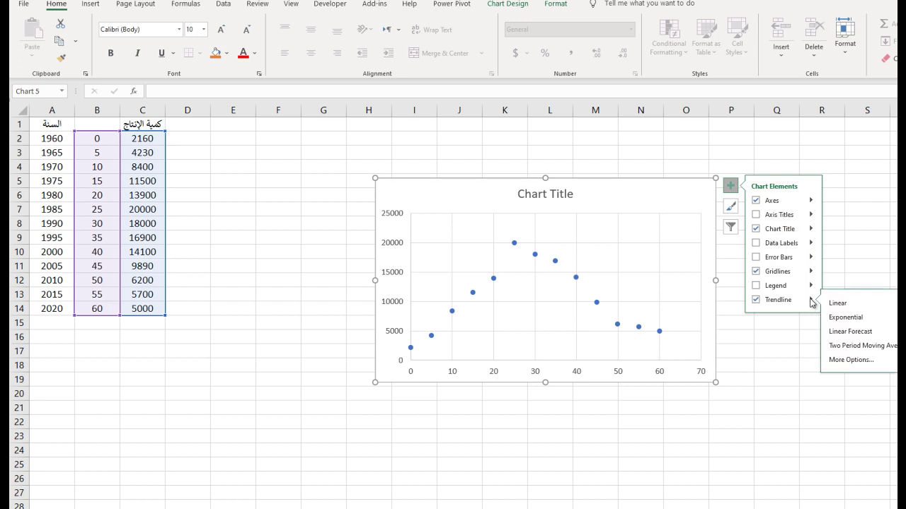
left_click(869, 361)
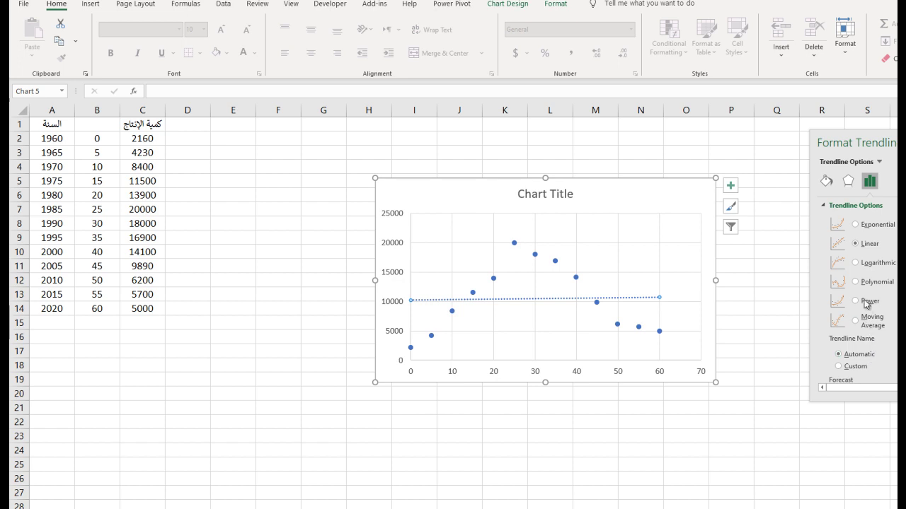
Switch the trendline to polynomial and display its equation and R² value
left_click(856, 282)
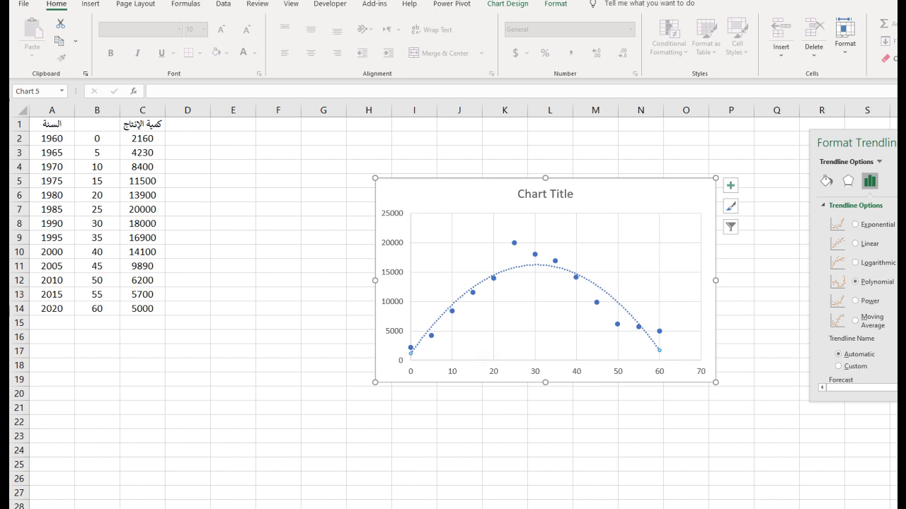
scroll(853, 297, "down", 1)
scroll(852, 297, "down", 1)
scroll(852, 297, "down", 1)
scroll(852, 297, "down", 1)
scroll(853, 297, "down", 1)
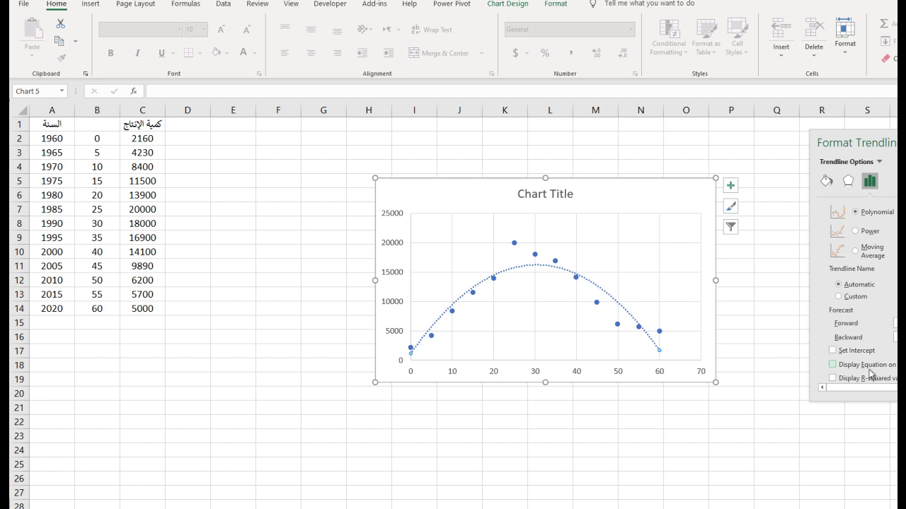
left_click(833, 365)
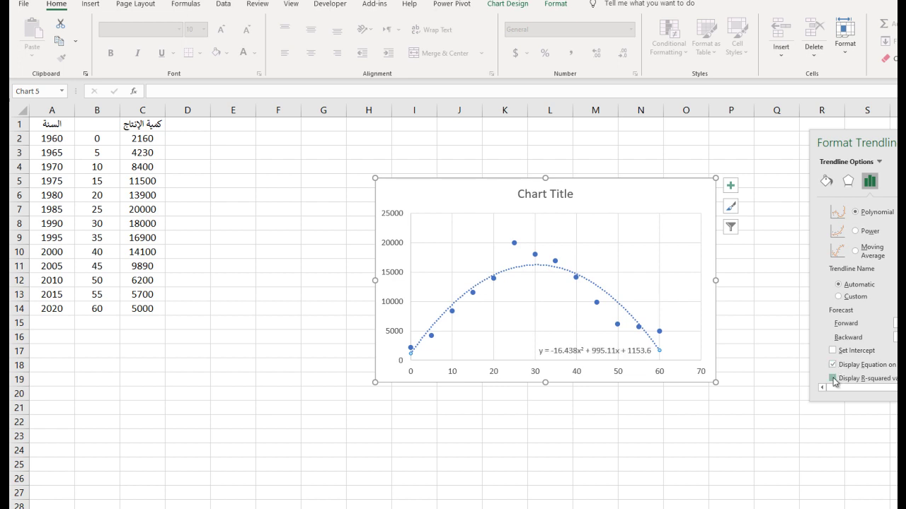
left_click(833, 380)
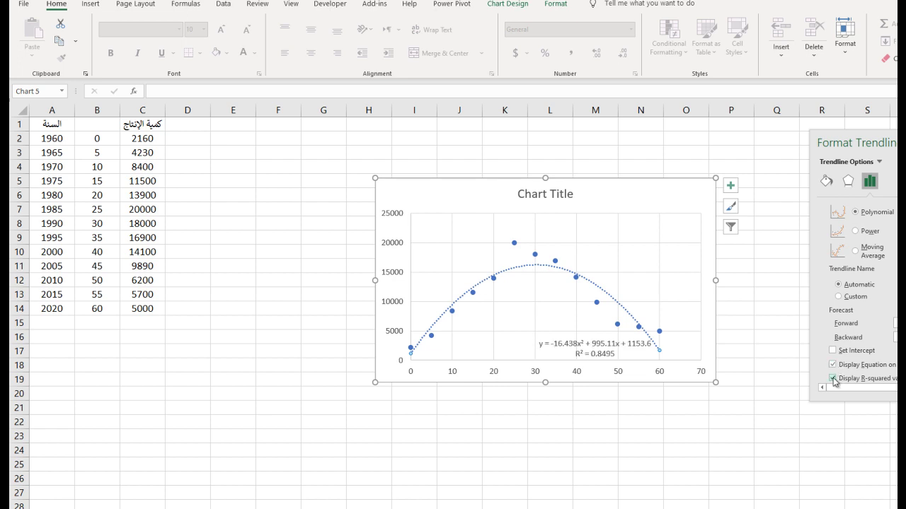
Move the equation label to the chart top and make it larger and bold
left_click(613, 343)
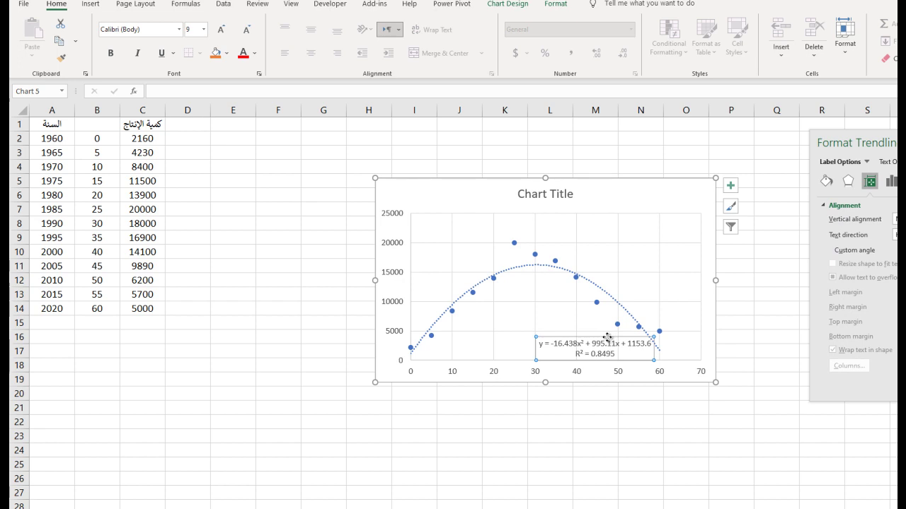
left_click_drag(606, 338, 608, 223)
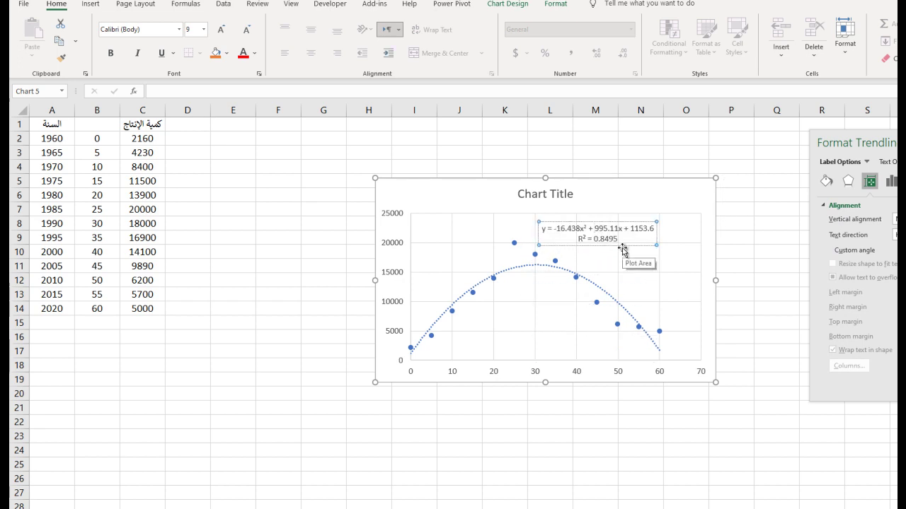
key("ctrl+a")
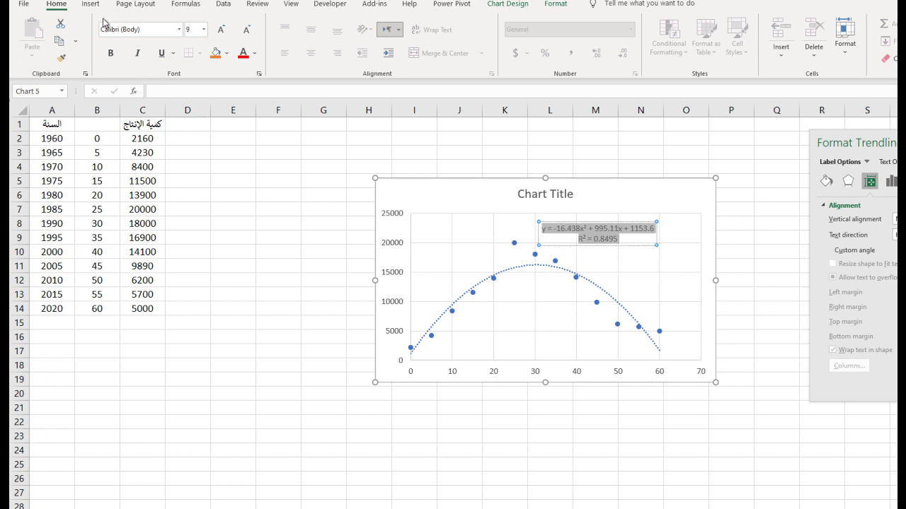
left_click(222, 31)
left_click(222, 31)
left_click(223, 32)
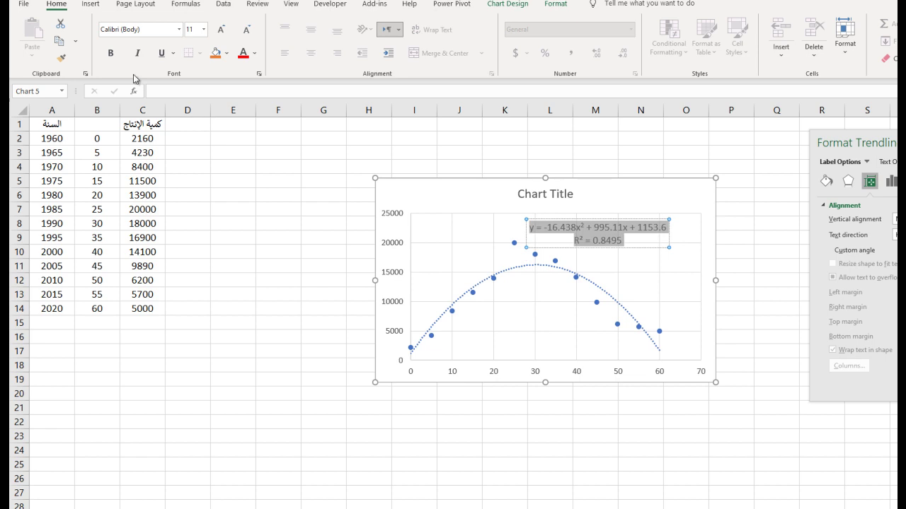
left_click(113, 56)
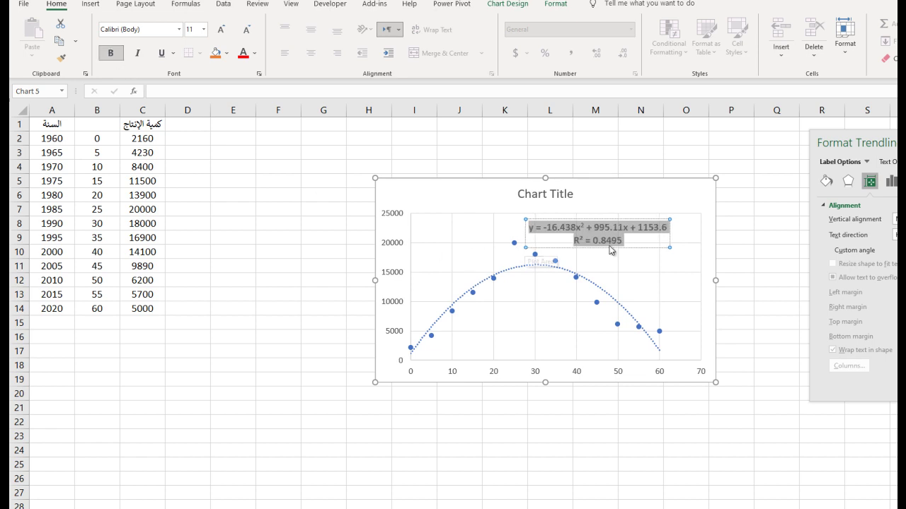
Deselect the equation label and close the Format Plot Area pane
left_click(666, 263)
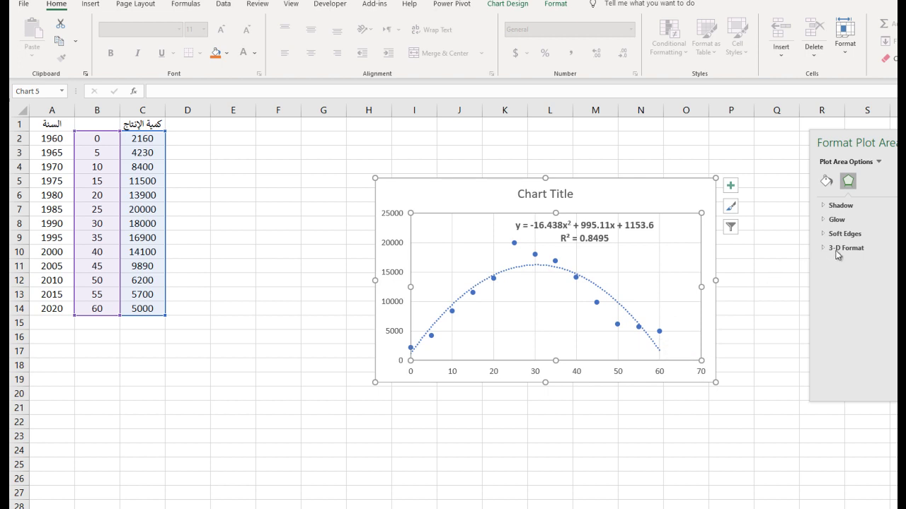
left_click(895, 142)
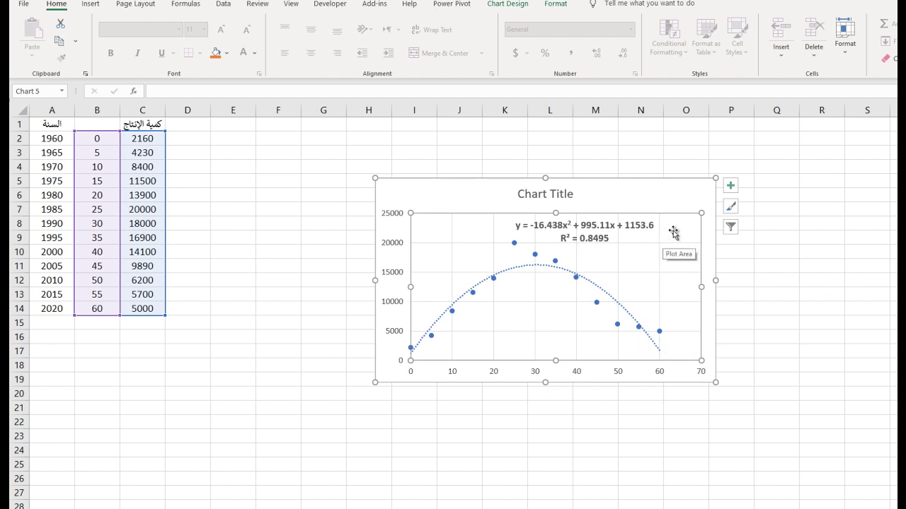
Delete the old equation and R² label and the polynomial trendline
left_click(605, 296)
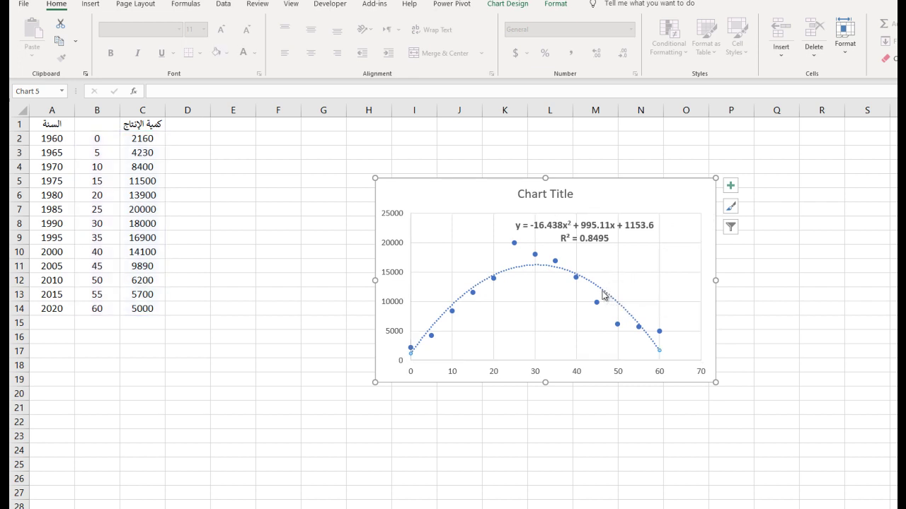
left_click(586, 243)
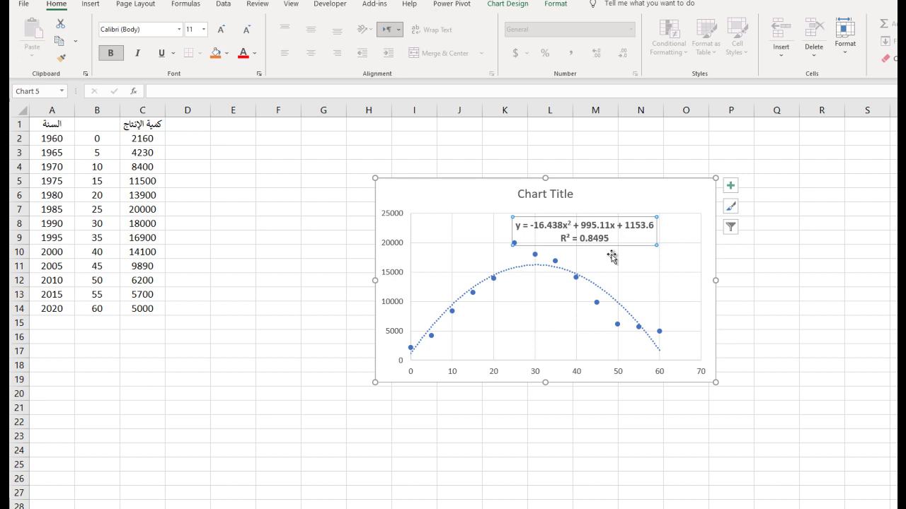
key("Delete")
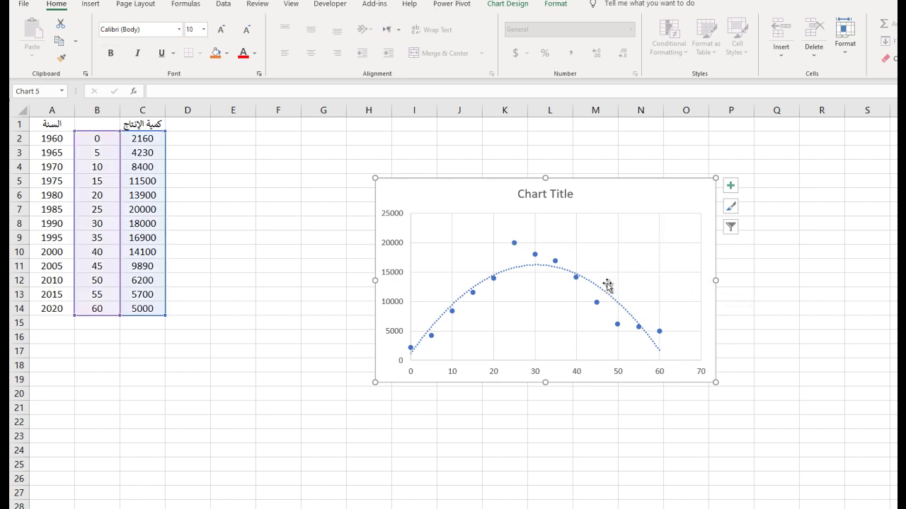
left_click(605, 295)
key("Delete")
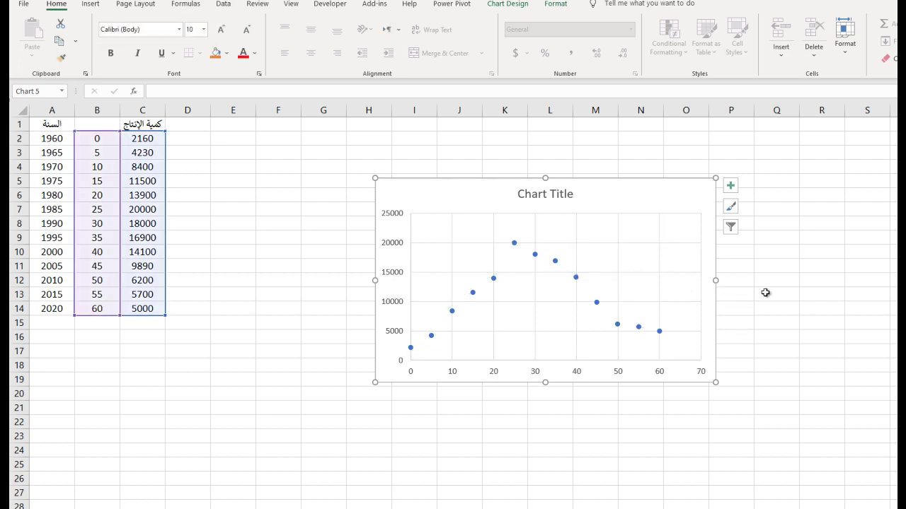
Add a new polynomial trendline and raise its order to 4
left_click(731, 186)
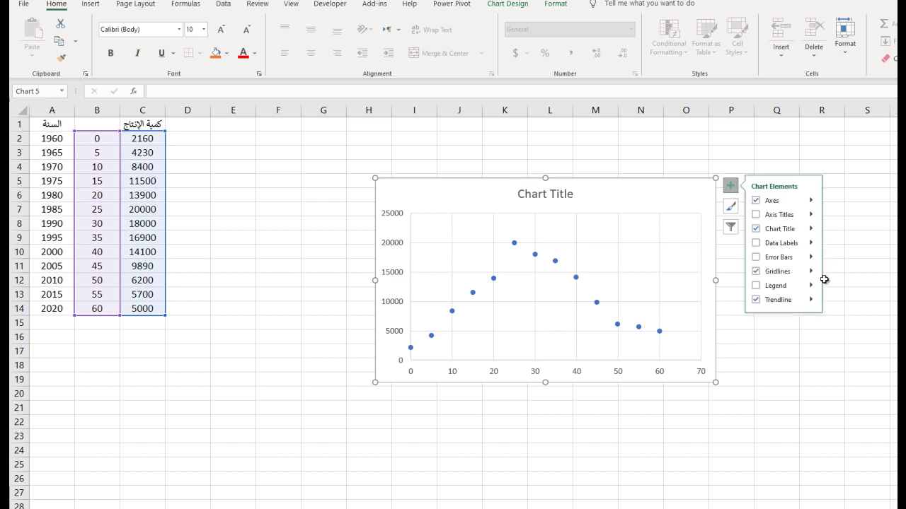
mouse_move(811, 300)
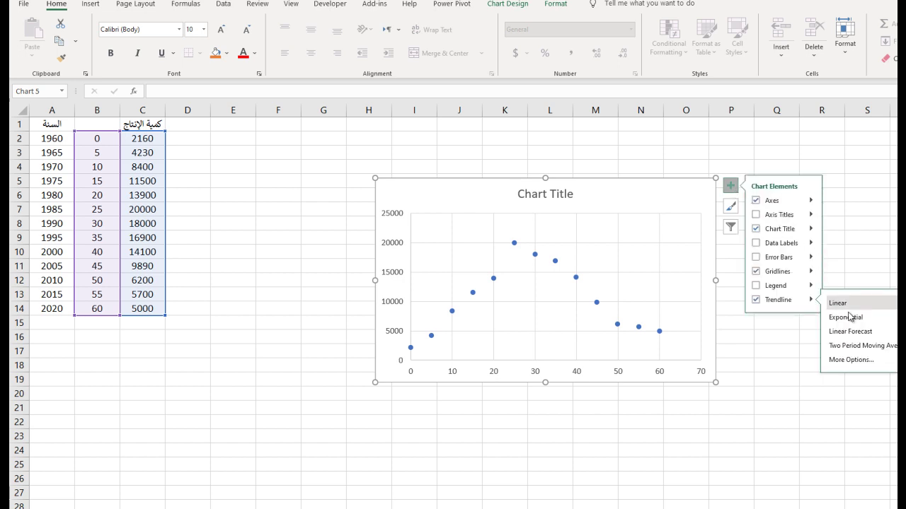
left_click(862, 363)
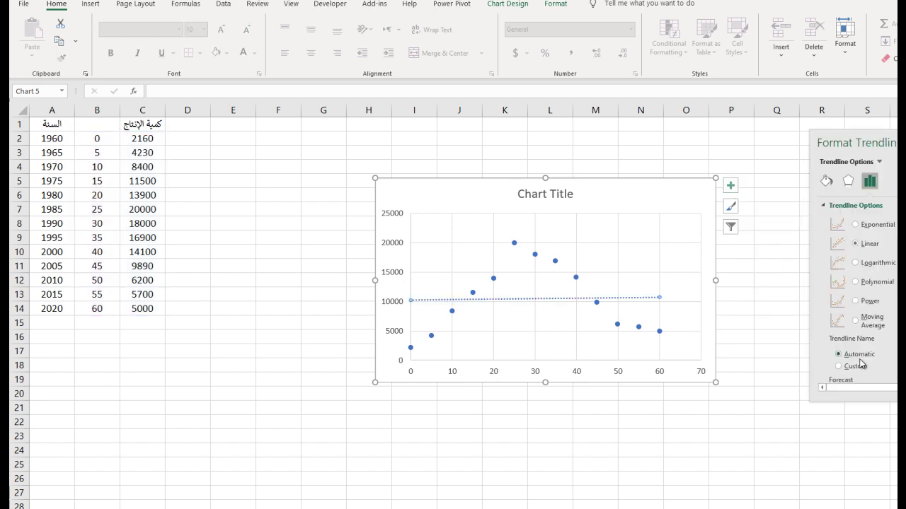
left_click(855, 282)
key("Up")
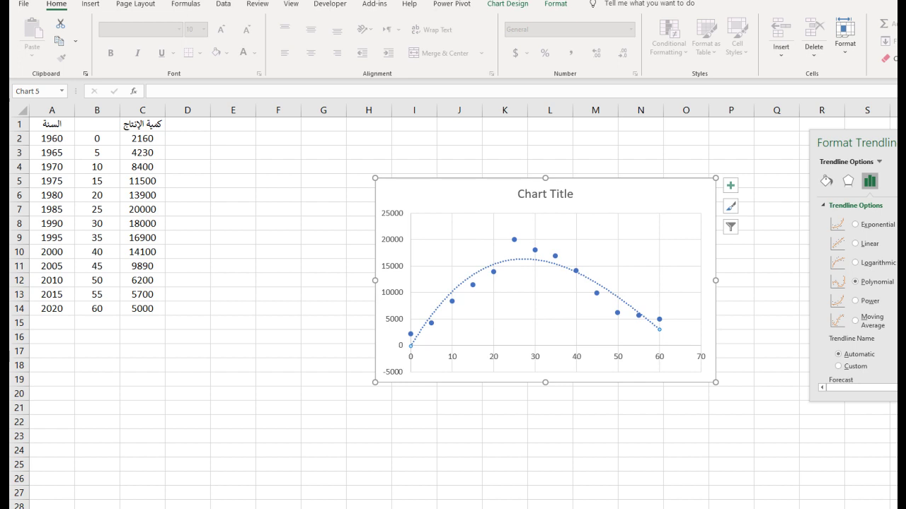
key("Up")
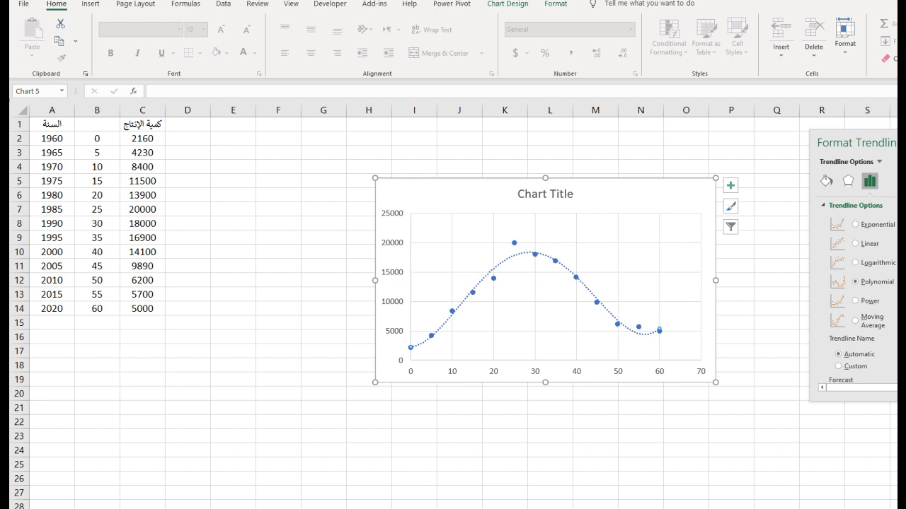
scroll(853, 283, "down", 1)
scroll(853, 283, "down", 1)
scroll(853, 283, "down", 1)
scroll(853, 283, "down", 1)
scroll(852, 283, "down", 1)
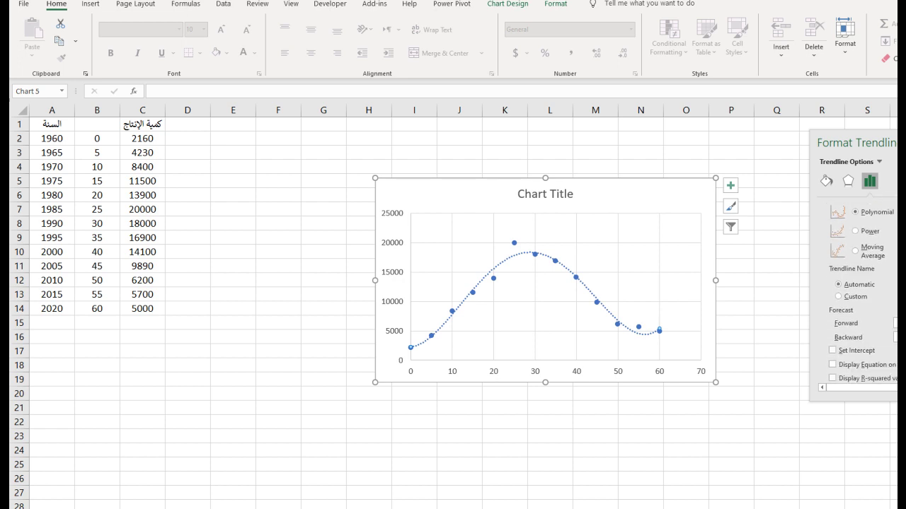
Display the quartic equation and R² = 0.9739 and move the label to the chart top
left_click(833, 364)
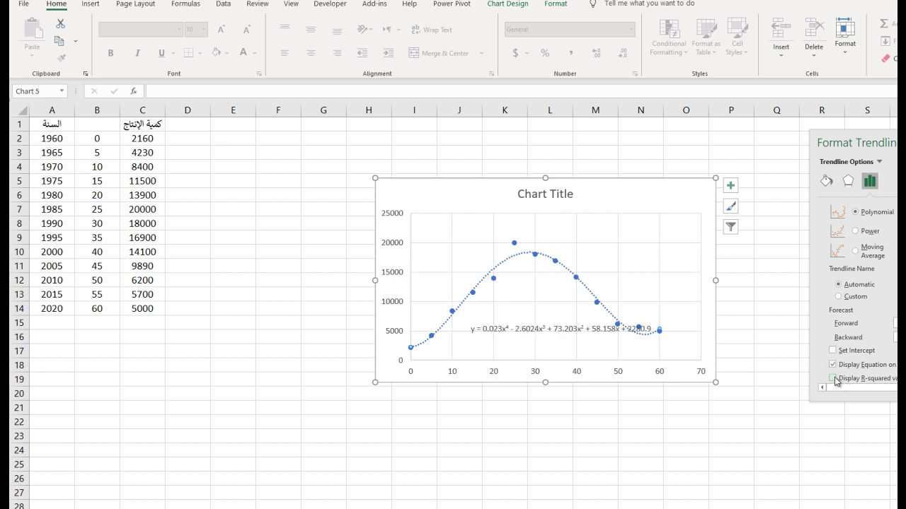
left_click(833, 379)
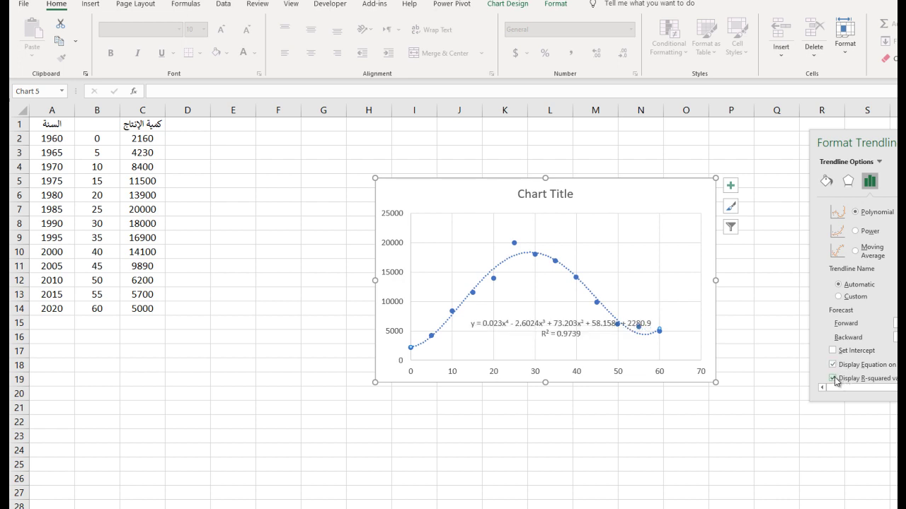
left_click(571, 336)
left_click_drag(564, 311, 558, 228)
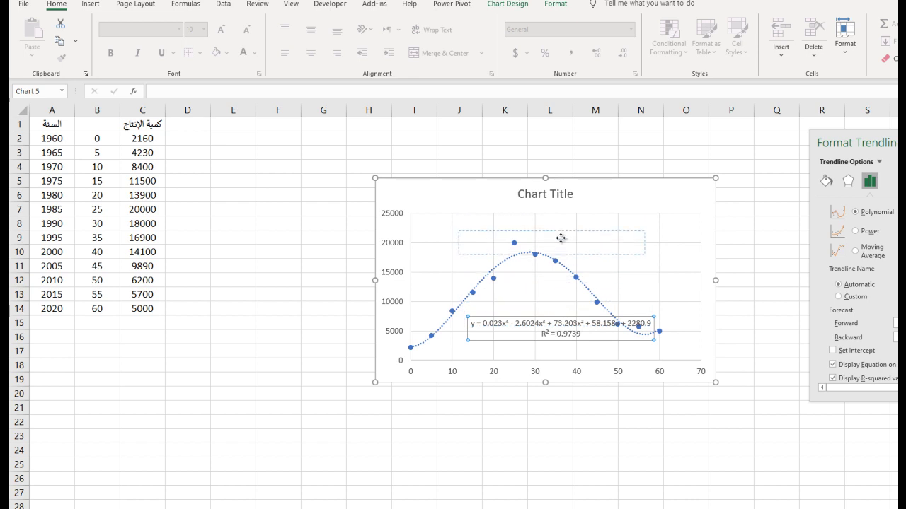
Delete the vertical and horizontal gridlines, then select all the label's text
left_click(658, 272)
key("Delete")
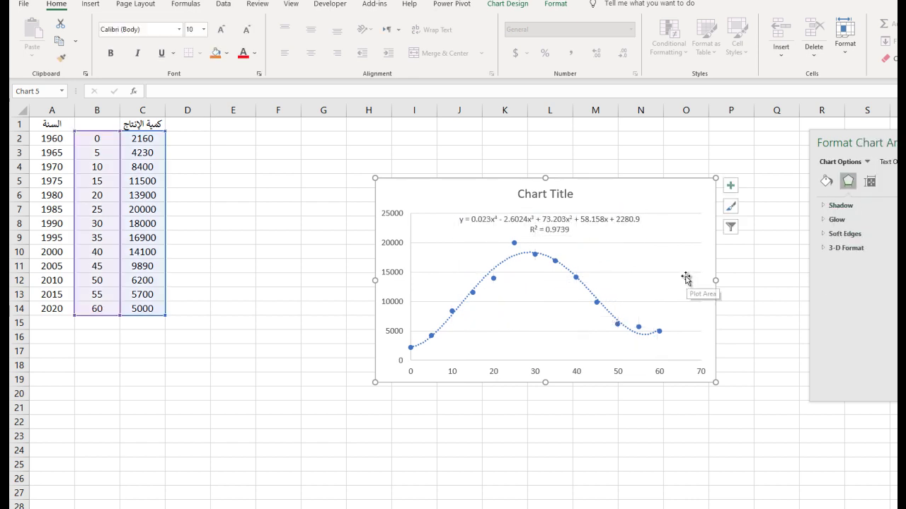
left_click(684, 273)
key("Delete")
left_click(560, 229)
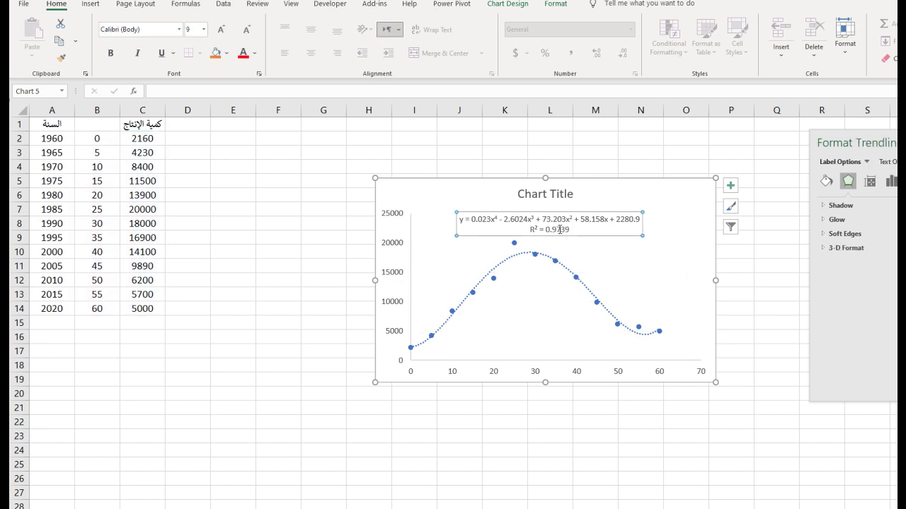
left_click(558, 230)
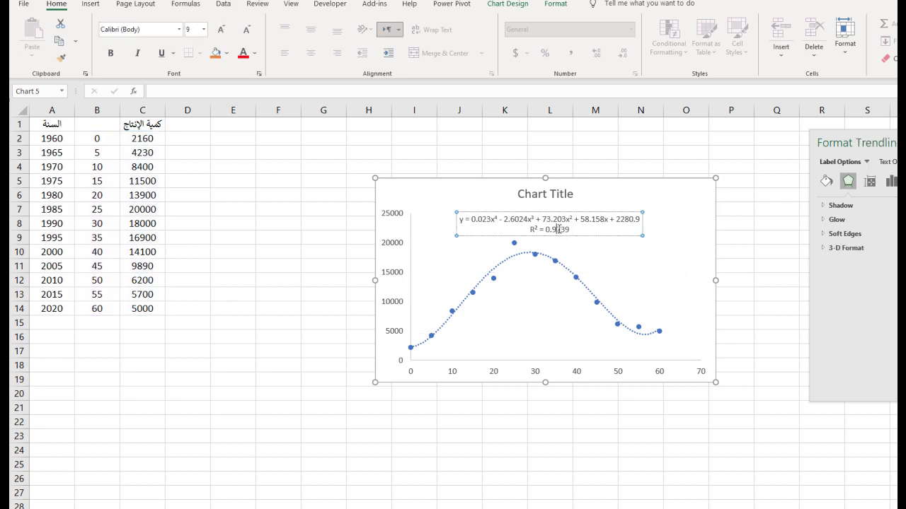
key("ctrl+a")
Make the equation label bold with a larger font size of 11
left_click(221, 30)
left_click(221, 29)
left_click(110, 53)
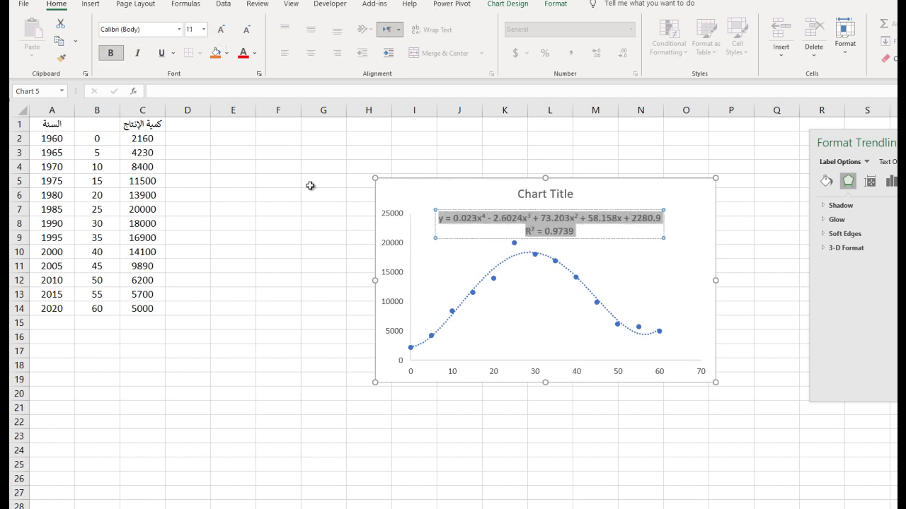
Change the label's y to Y and each x term to capital X
left_click(443, 231)
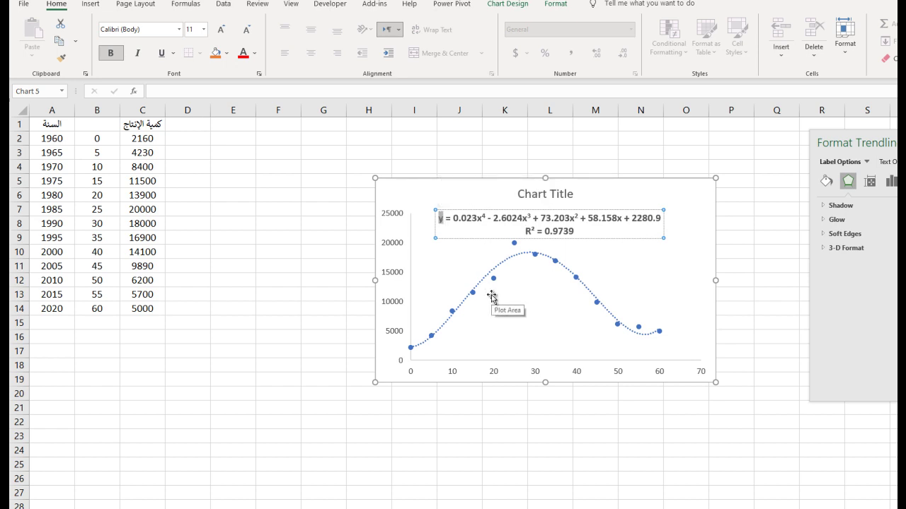
type("Y")
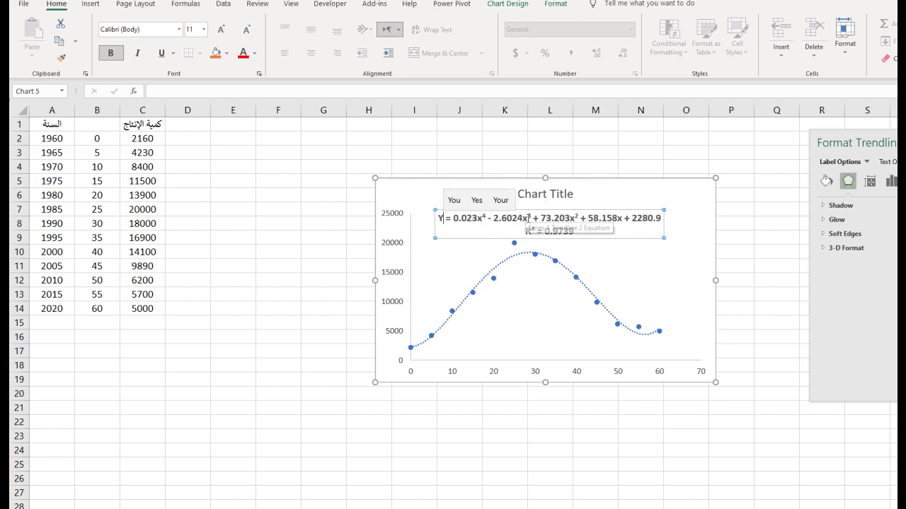
left_click_drag(527, 218, 522, 218)
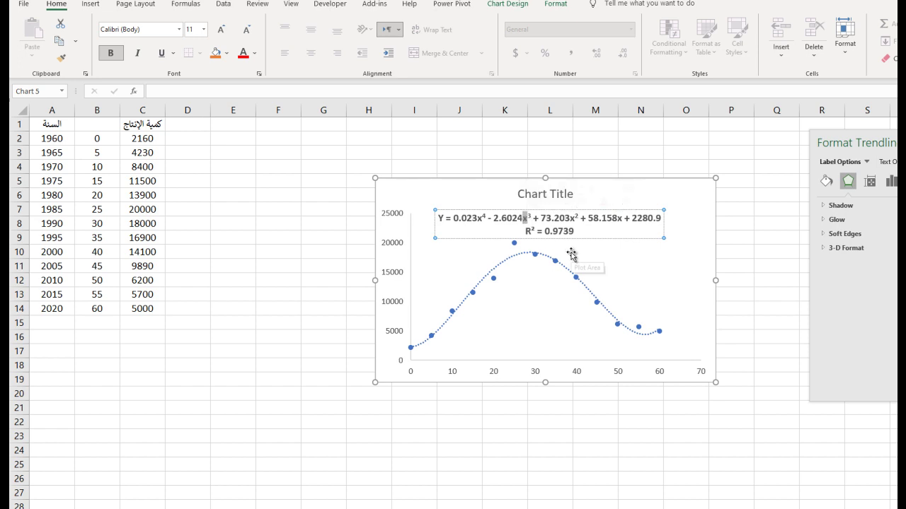
type("X")
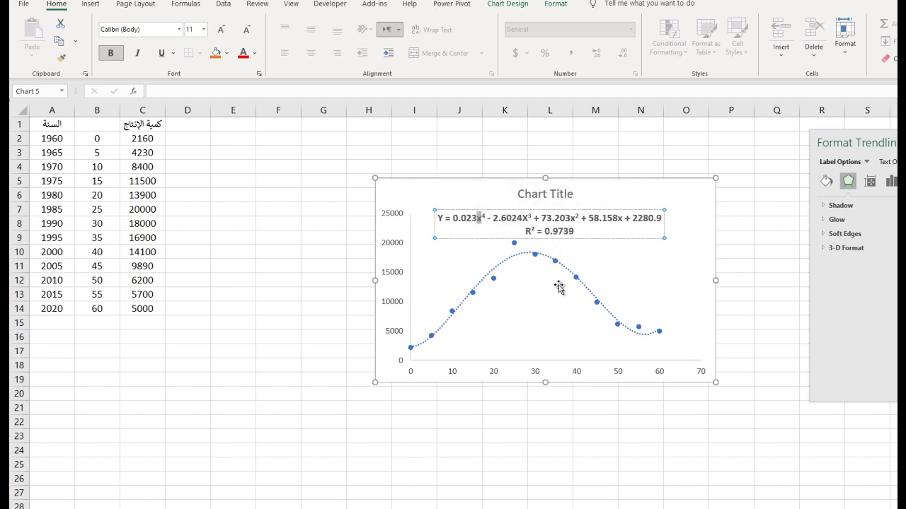
type("X")
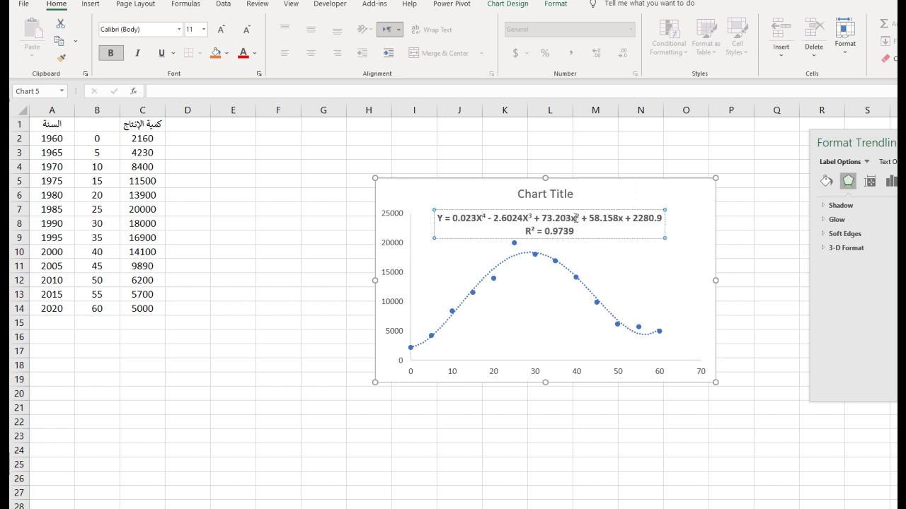
type("X")
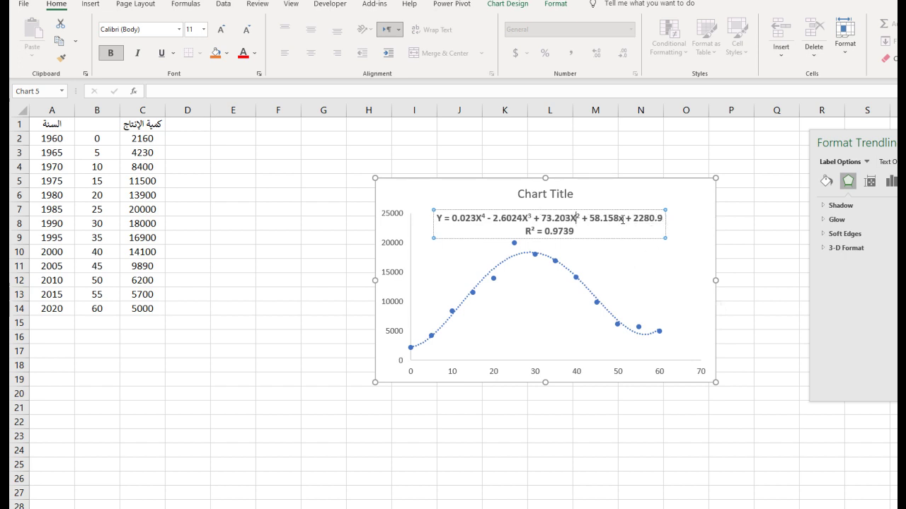
left_click_drag(622, 221, 617, 221)
type("X")
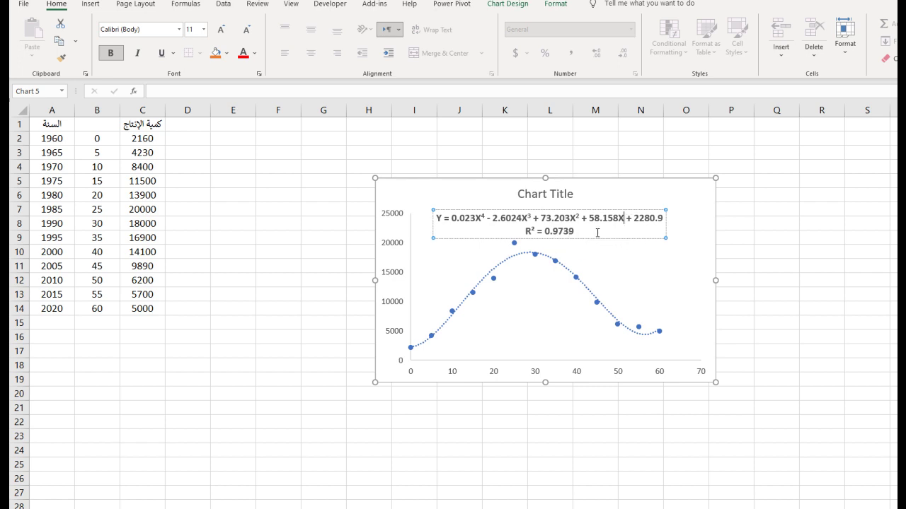
Colour the leading Y red and the X in each equation term dark blue
double_click(439, 218)
left_click(242, 53)
double_click(478, 218)
left_click(254, 53)
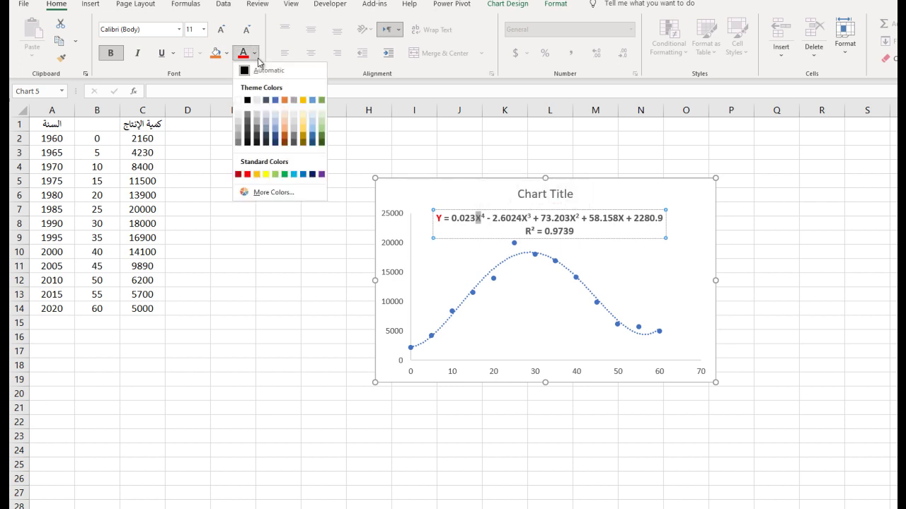
left_click(304, 176)
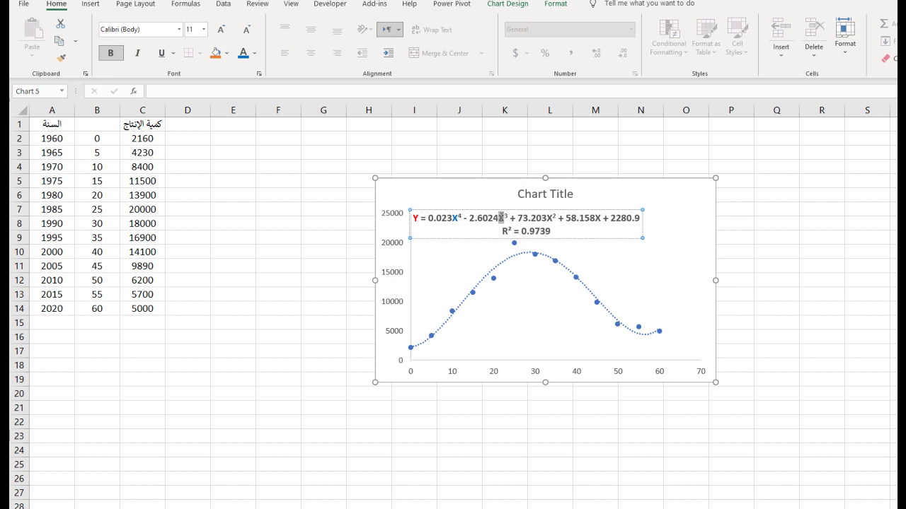
left_click(244, 53)
left_click_drag(554, 218, 545, 218)
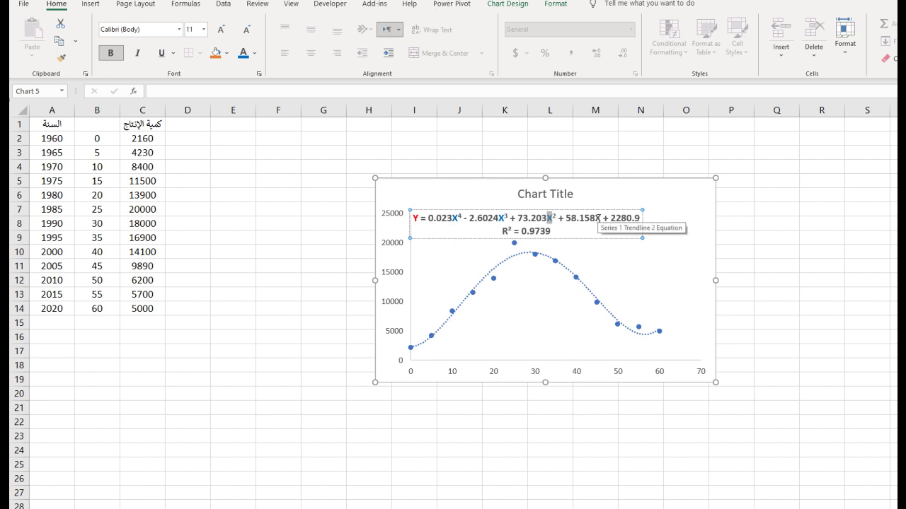
left_click_drag(600, 218, 593, 218)
left_click(244, 53)
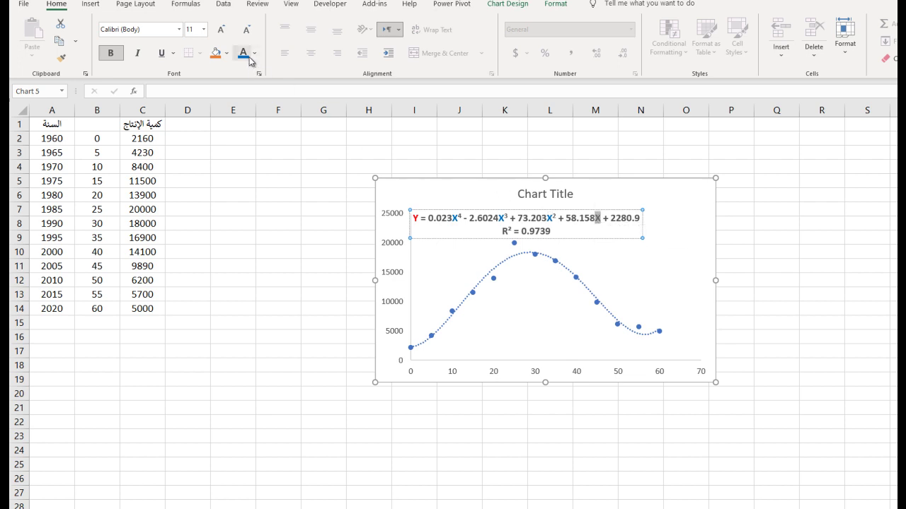
left_click(615, 237)
left_click(597, 226)
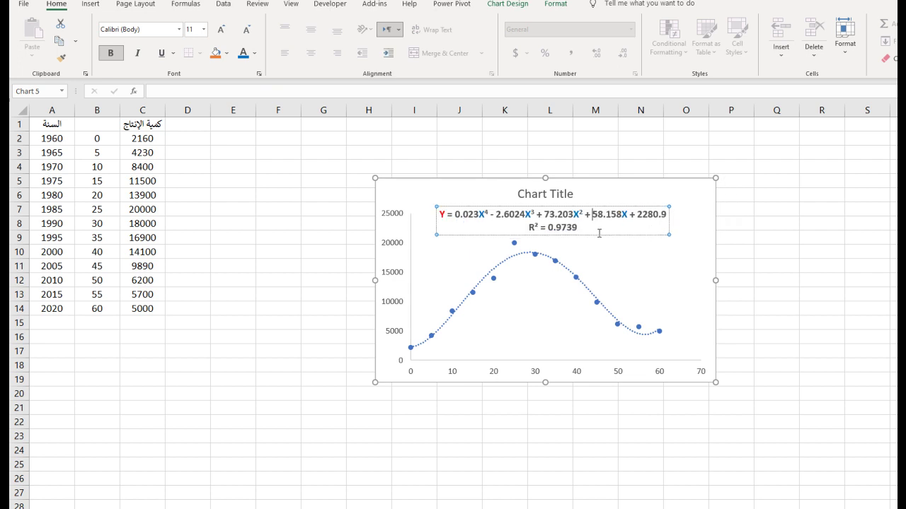
Enlarge all of the trendline equation label's text to 14 pt
key("ctrl+a")
left_click(221, 30)
left_click(221, 29)
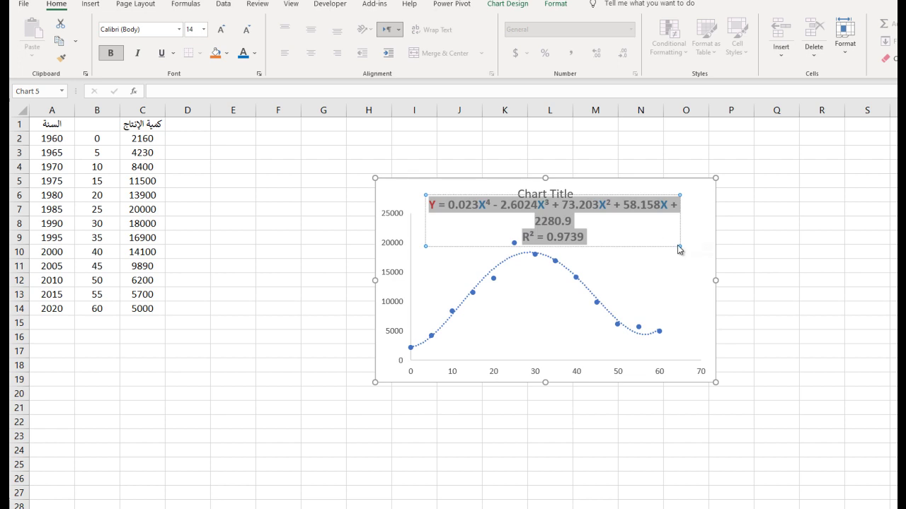
left_click(791, 252)
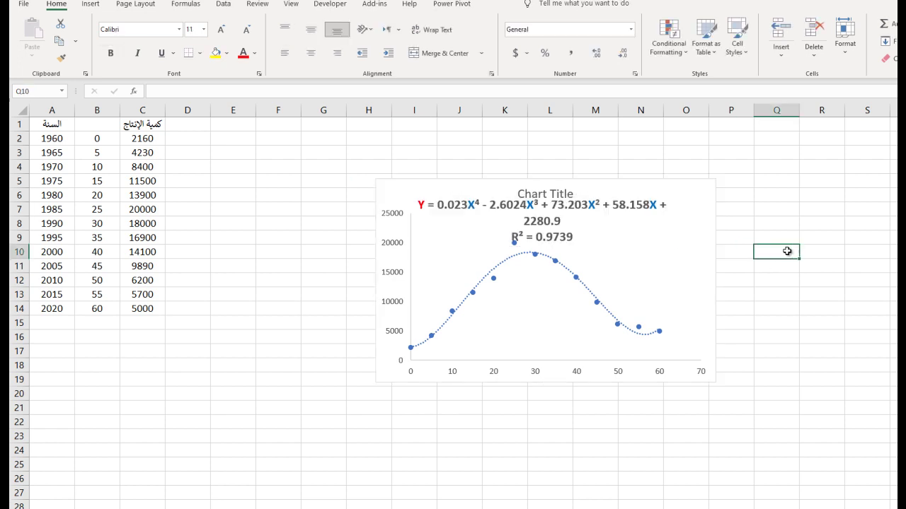
Nudge the 14 pt equation label slightly up and to the right near the chart's top
left_click(637, 223)
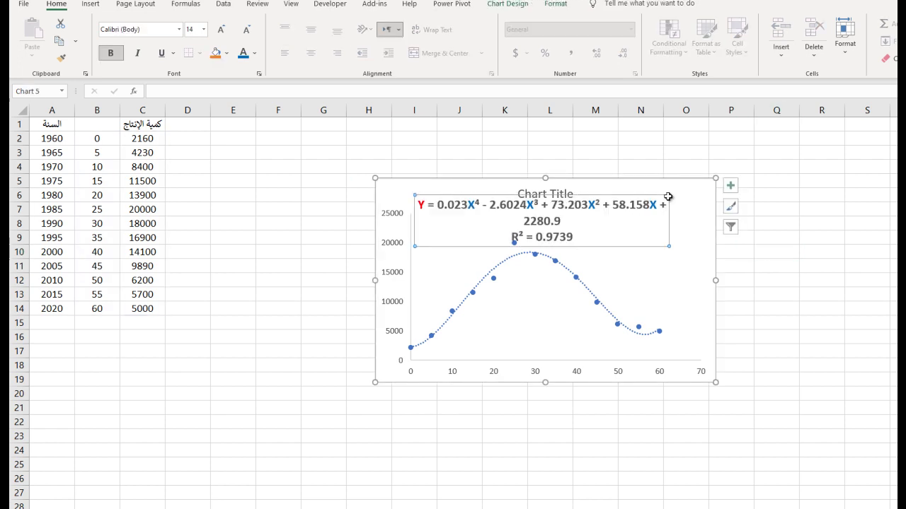
left_click(647, 234)
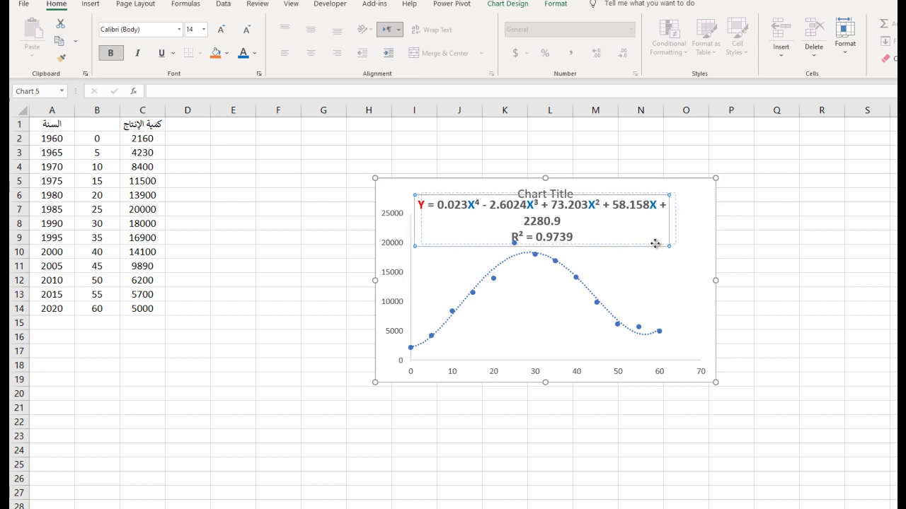
left_click_drag(648, 245, 654, 243)
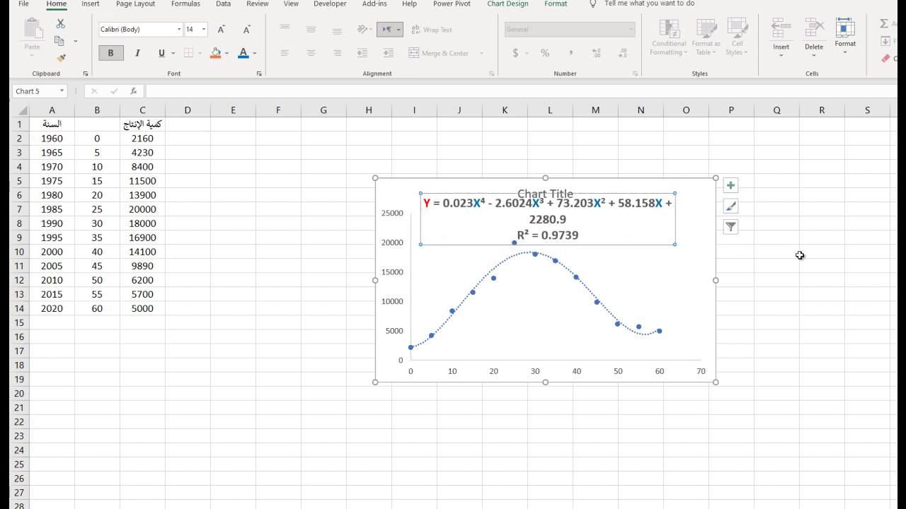
left_click(840, 313)
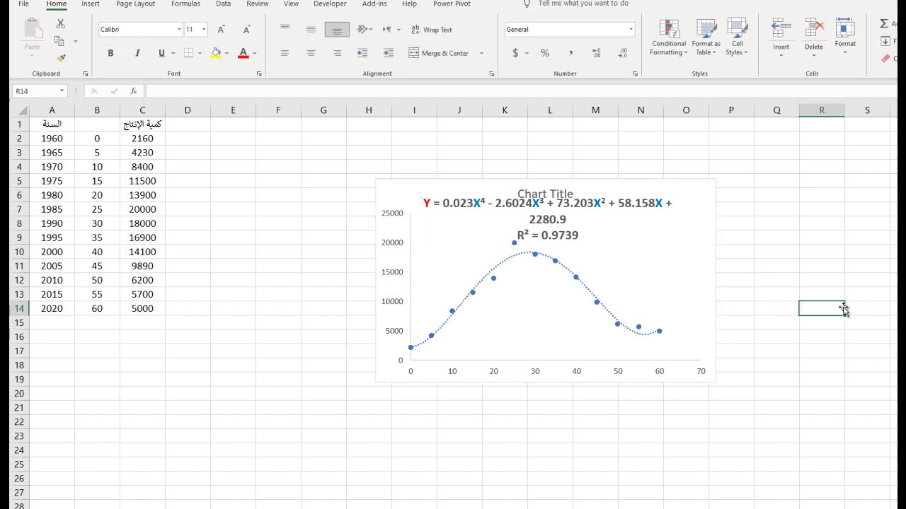
left_click(708, 239)
left_click(730, 186)
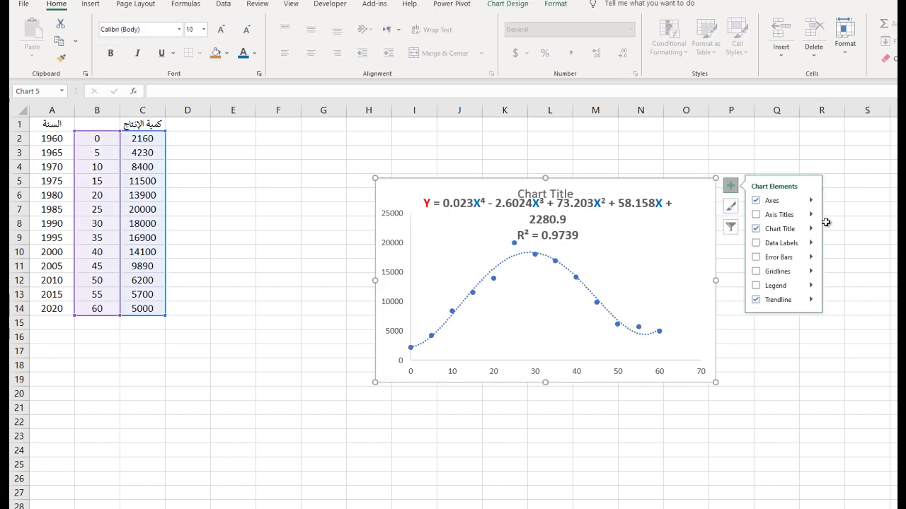
mouse_move(811, 300)
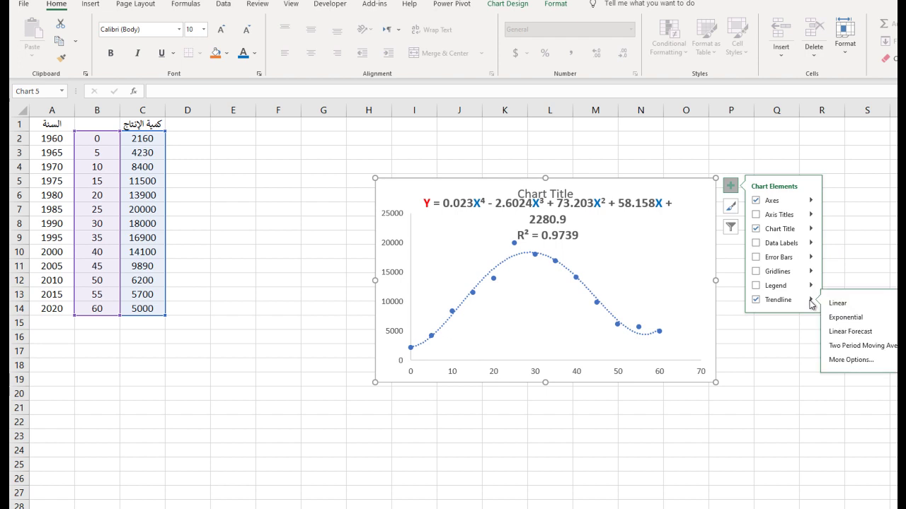
left_click(852, 357)
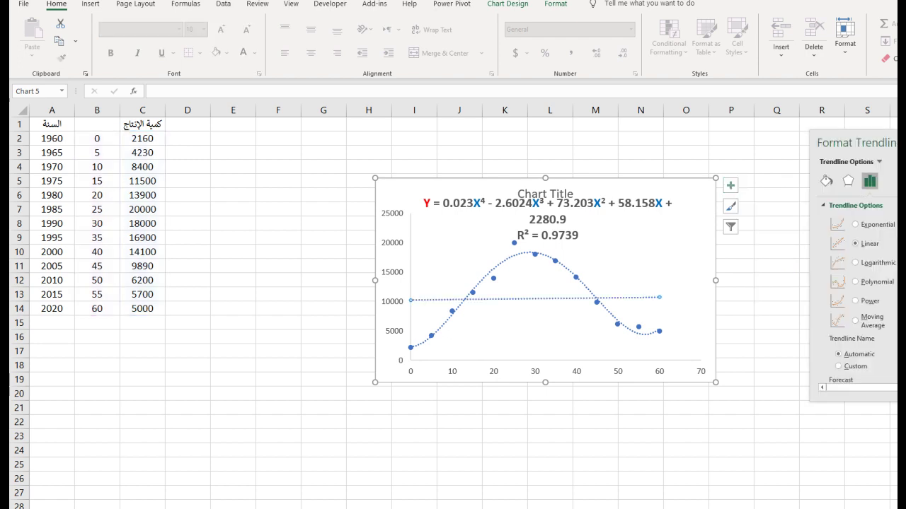
scroll(856, 283, "down", 2)
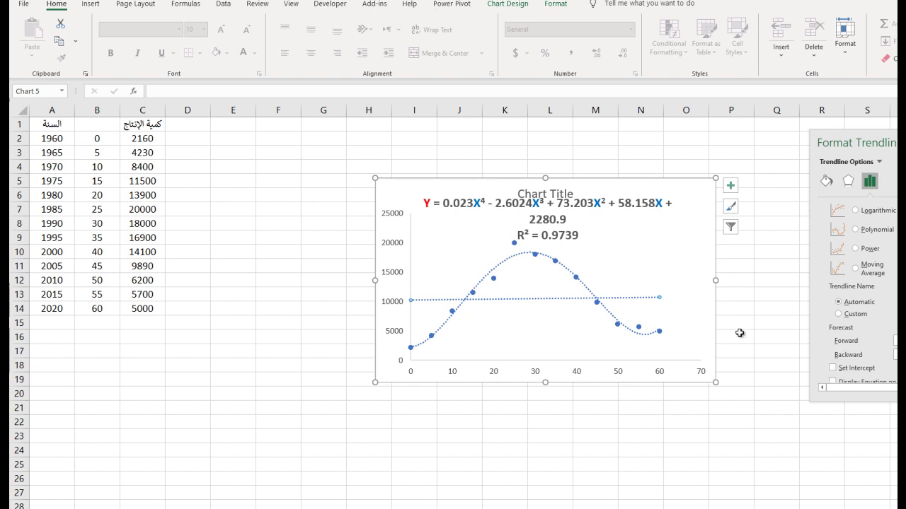
scroll(823, 345, "up", 1)
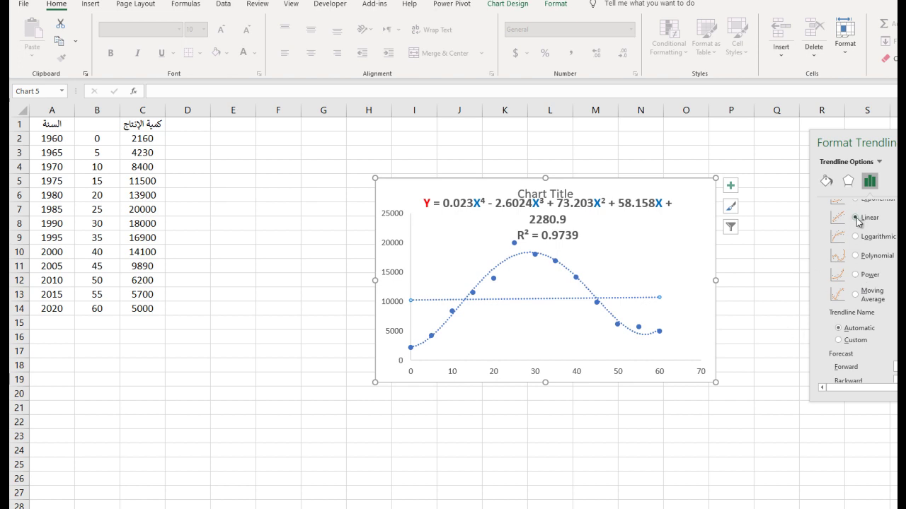
left_click(856, 256)
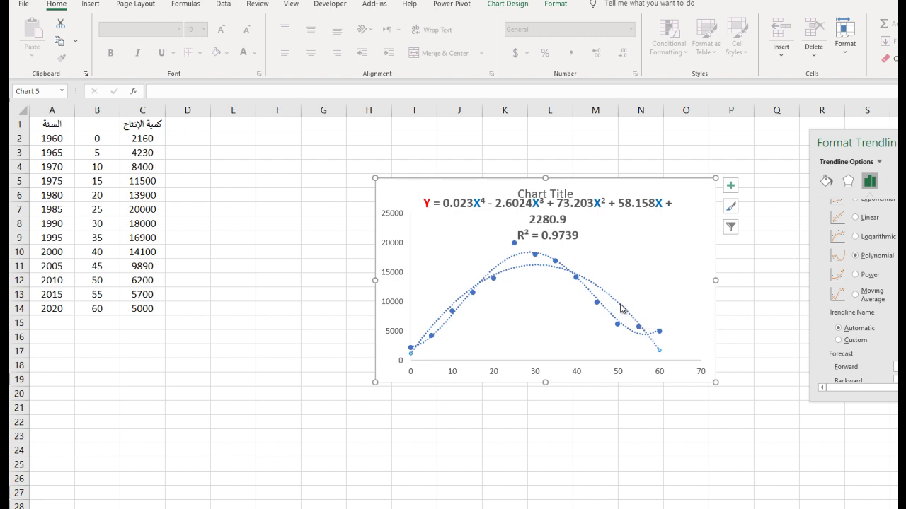
key("Delete")
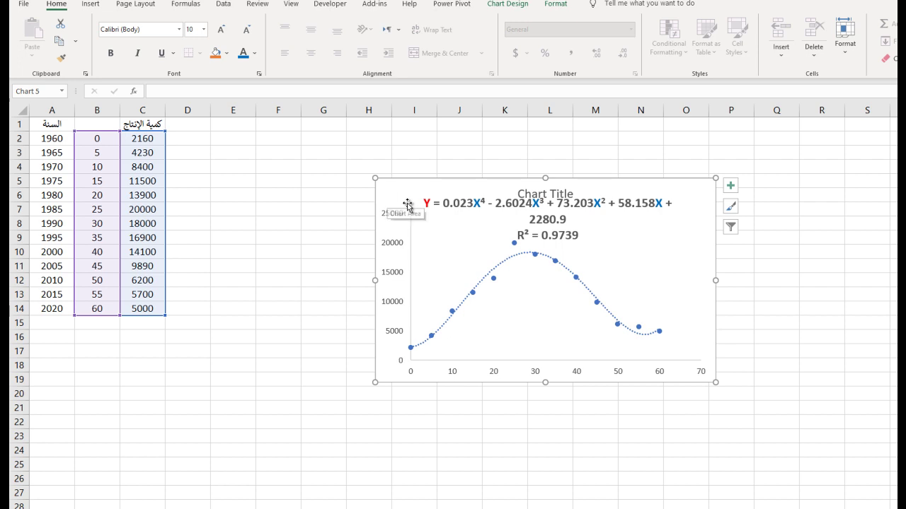
Delete the chart title and reduce the equation label's text to 12 pt
left_click(543, 192)
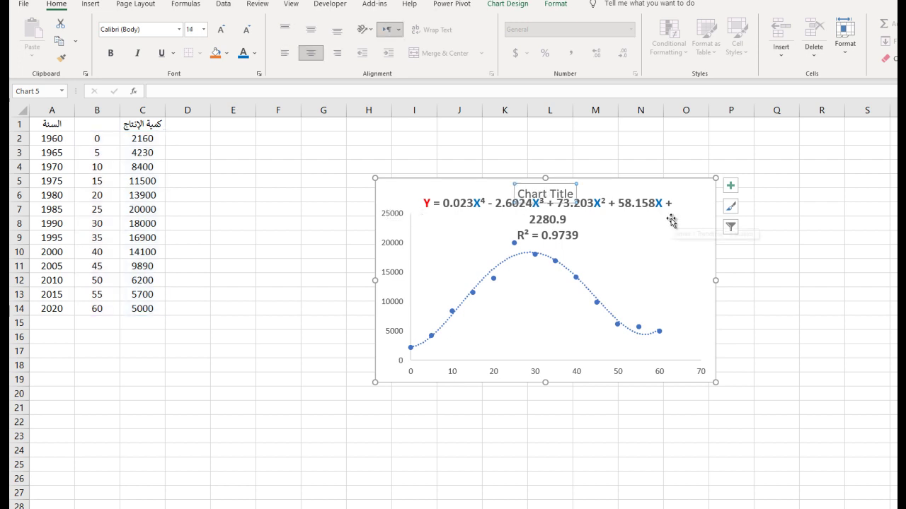
key("Delete")
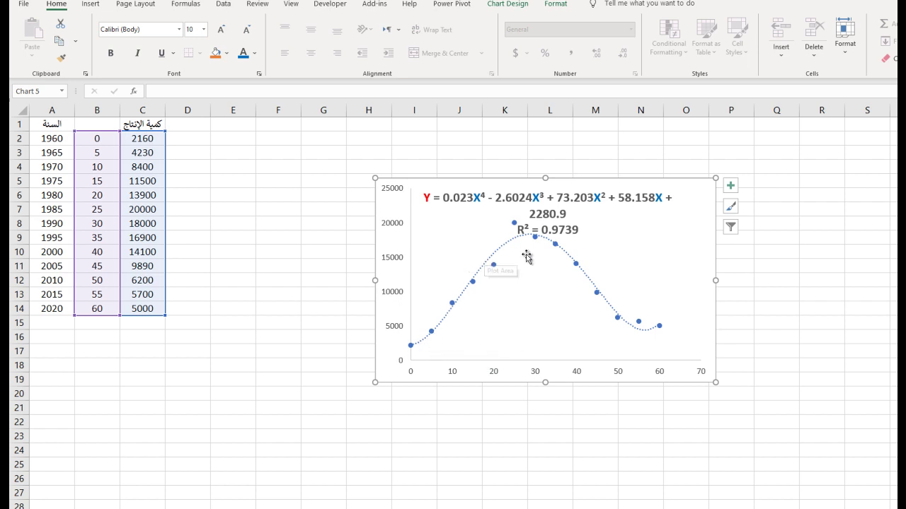
left_click(570, 211)
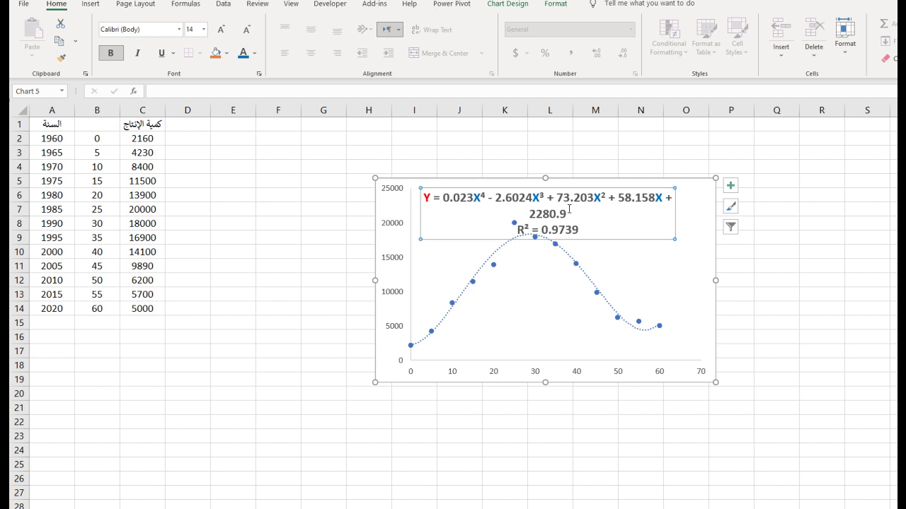
left_click(569, 210)
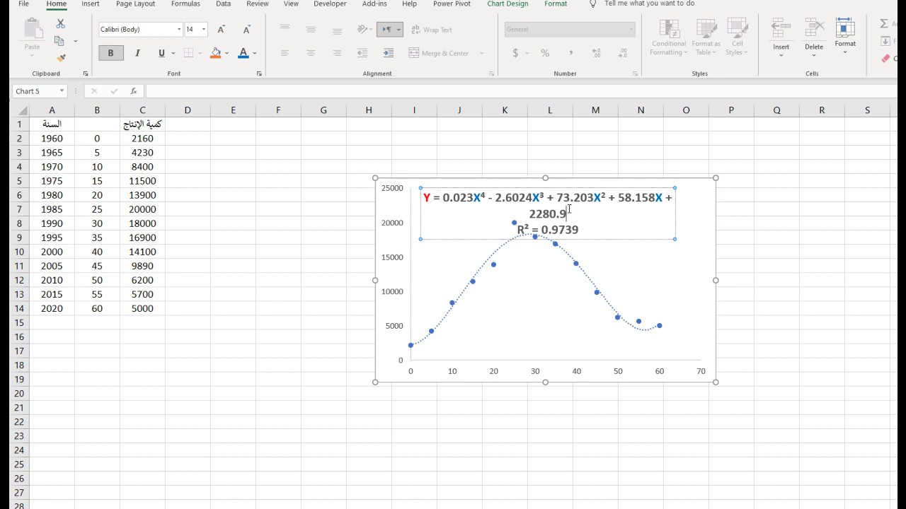
key("ctrl+a")
left_click(247, 30)
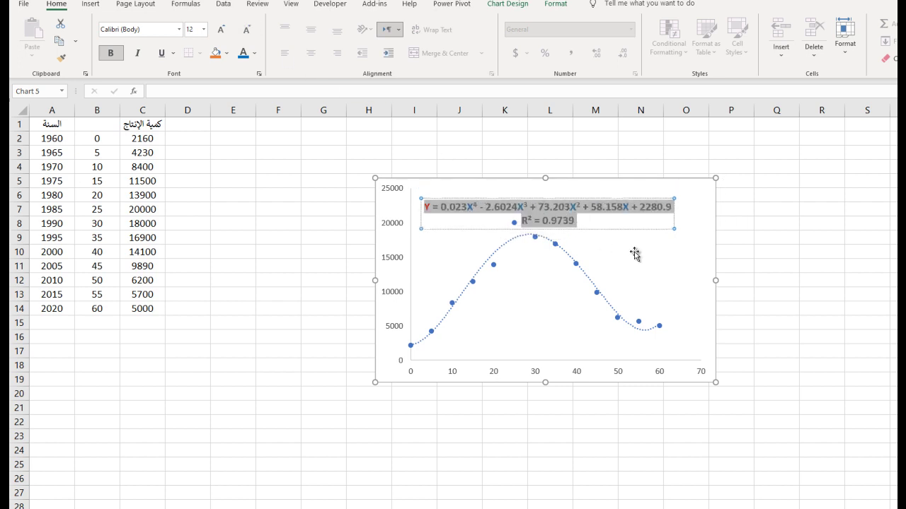
Move the one-line equation label up to the top of the chart
left_click(639, 226)
left_click_drag(639, 223, 641, 203)
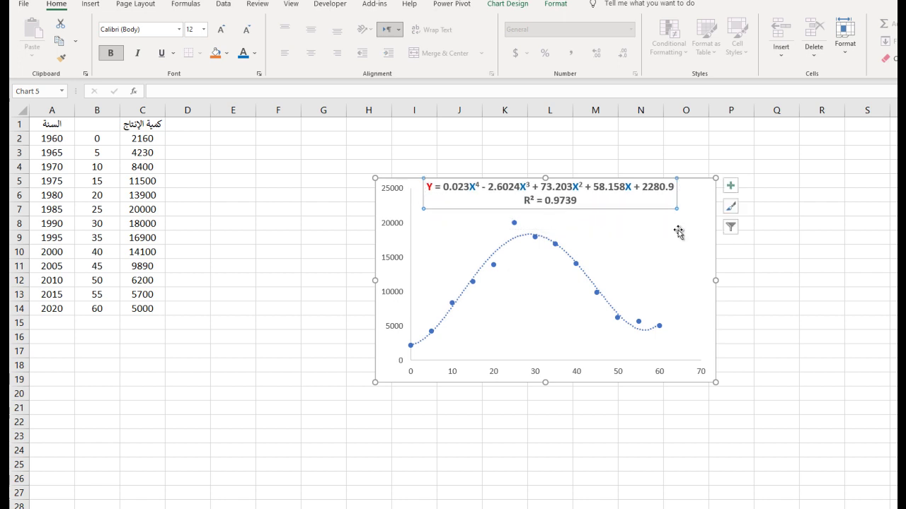
left_click(859, 266)
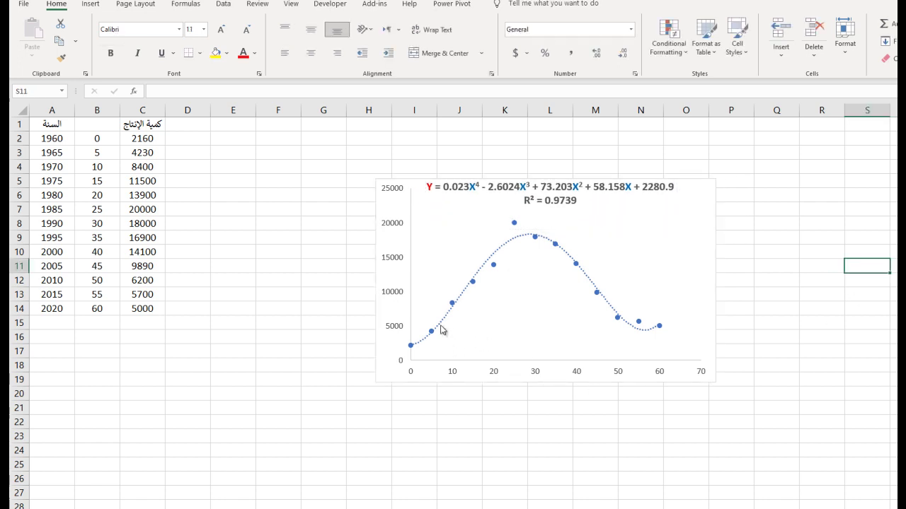